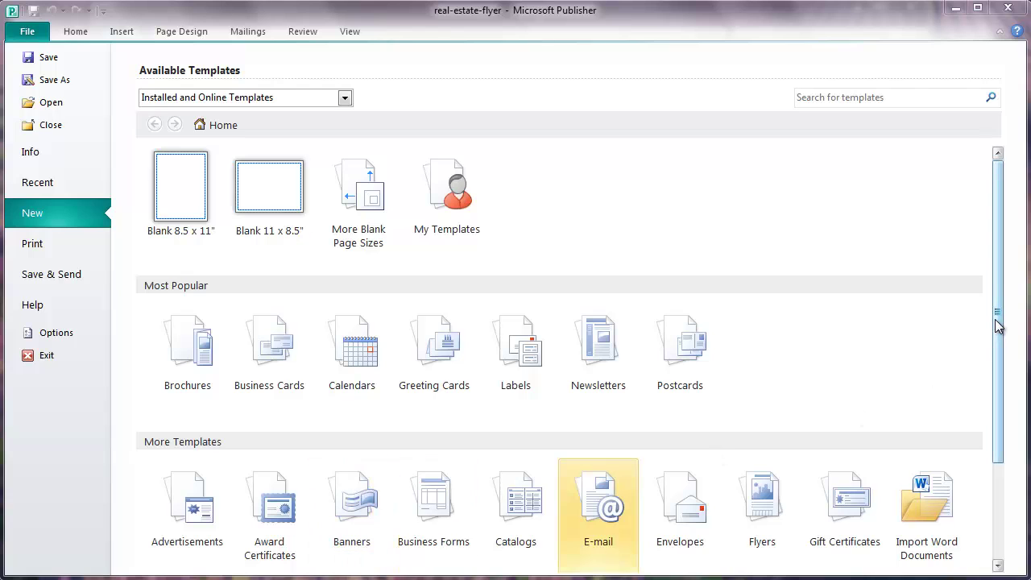
Open the Flyers category, briefly filter to Installed Templates, then restore Installed and Online Templates
drag(997, 329, 996, 357)
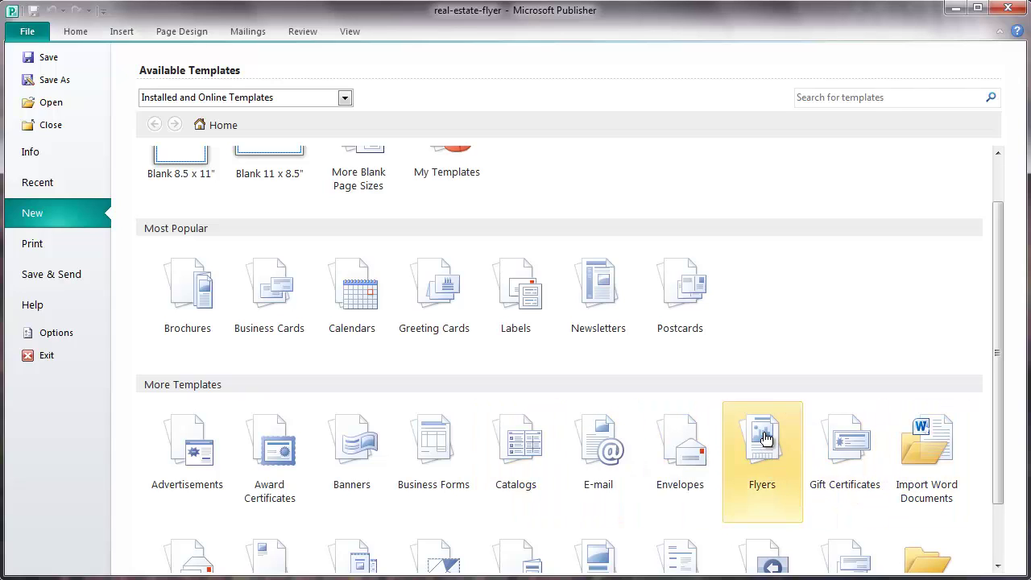
click(765, 438)
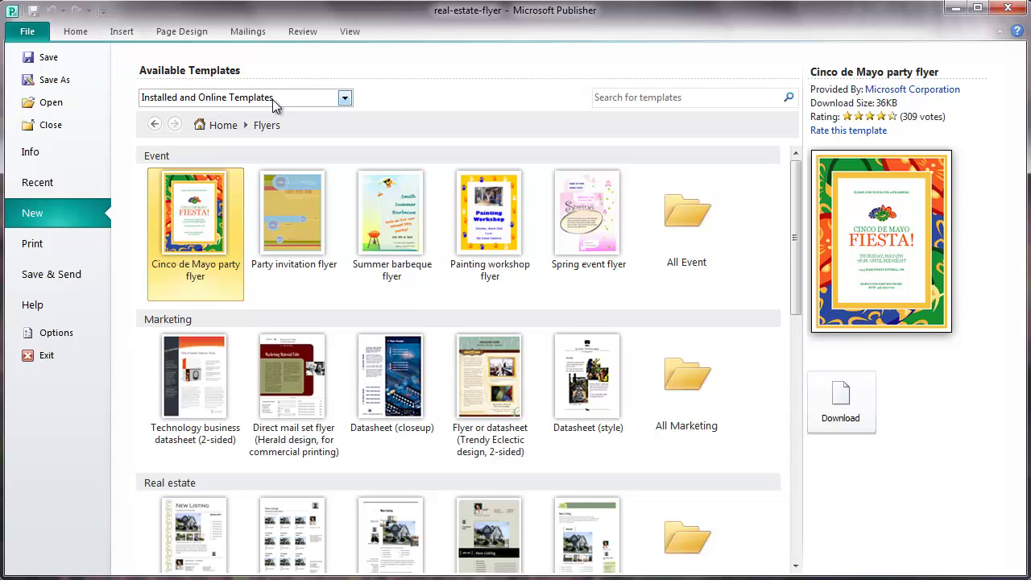
click(345, 99)
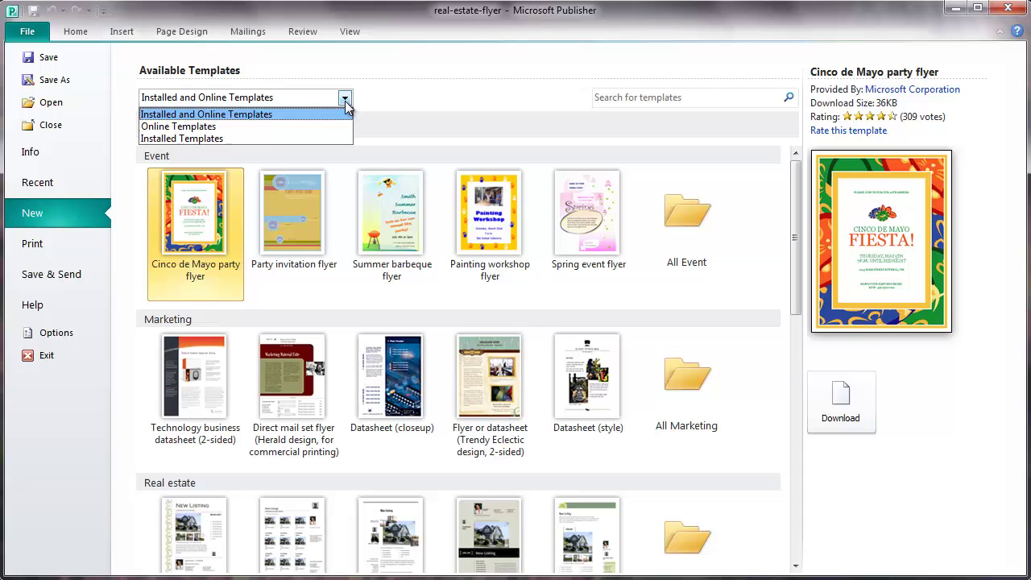
click(198, 139)
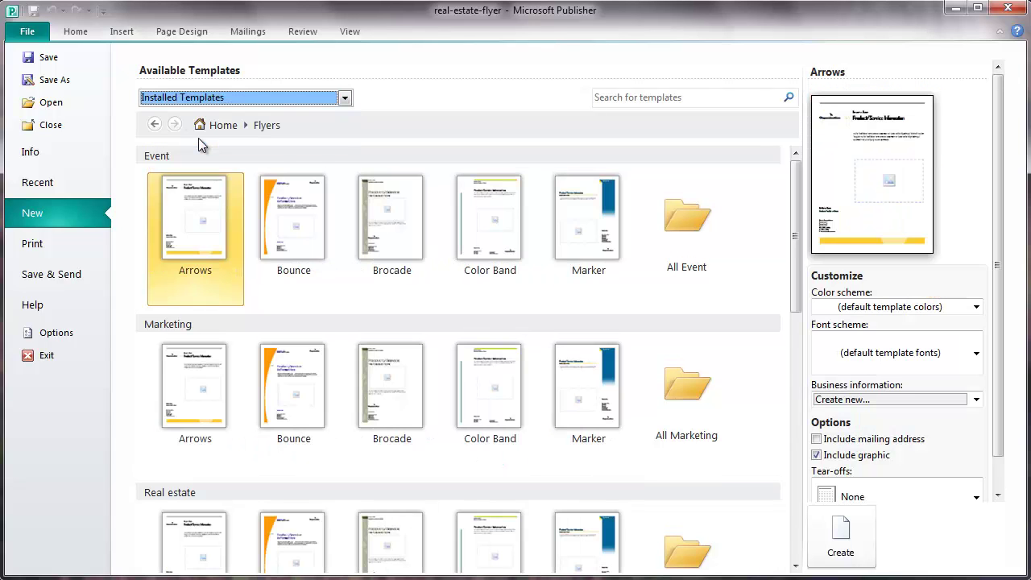
click(346, 102)
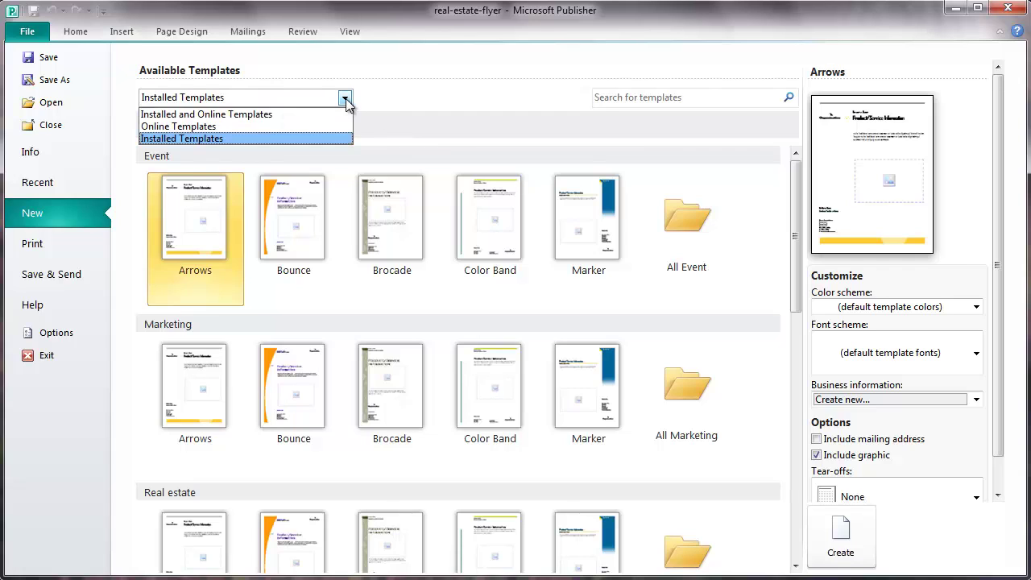
click(178, 114)
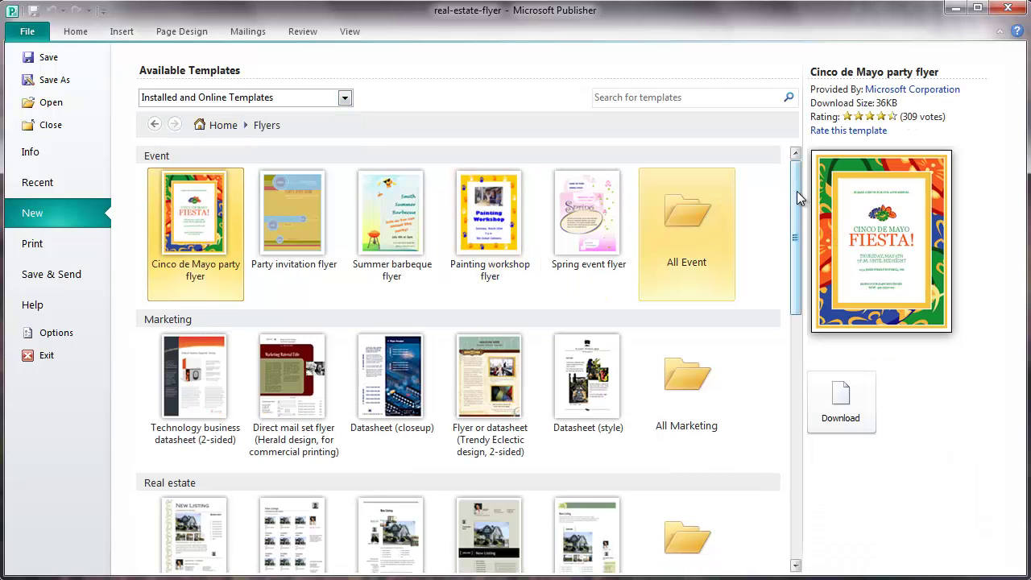
Preview the Elegant, Multiple, Arrows, Premier and Photoscope listing flyers, then select Elegant New listing
drag(796, 192, 795, 264)
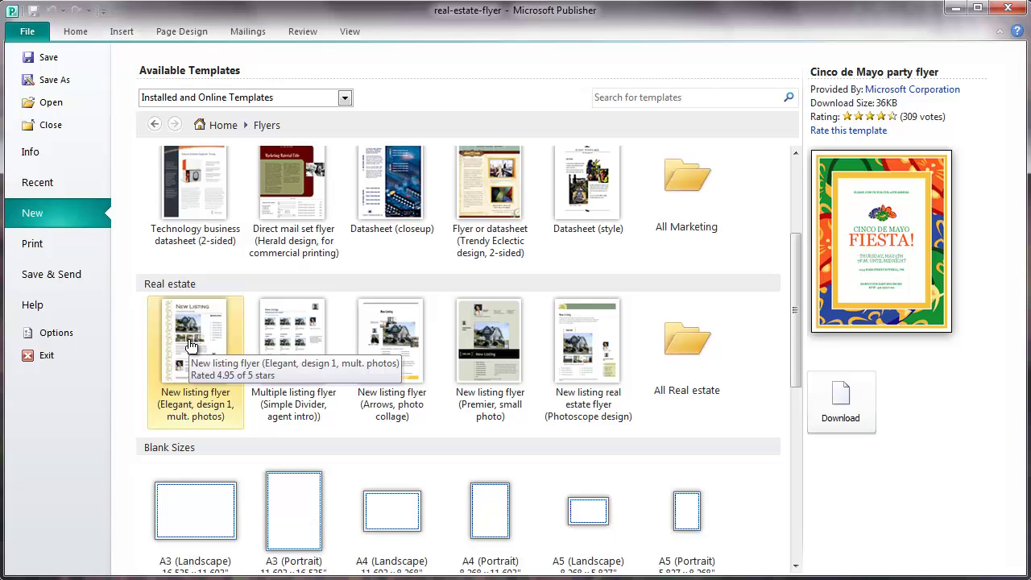
click(190, 345)
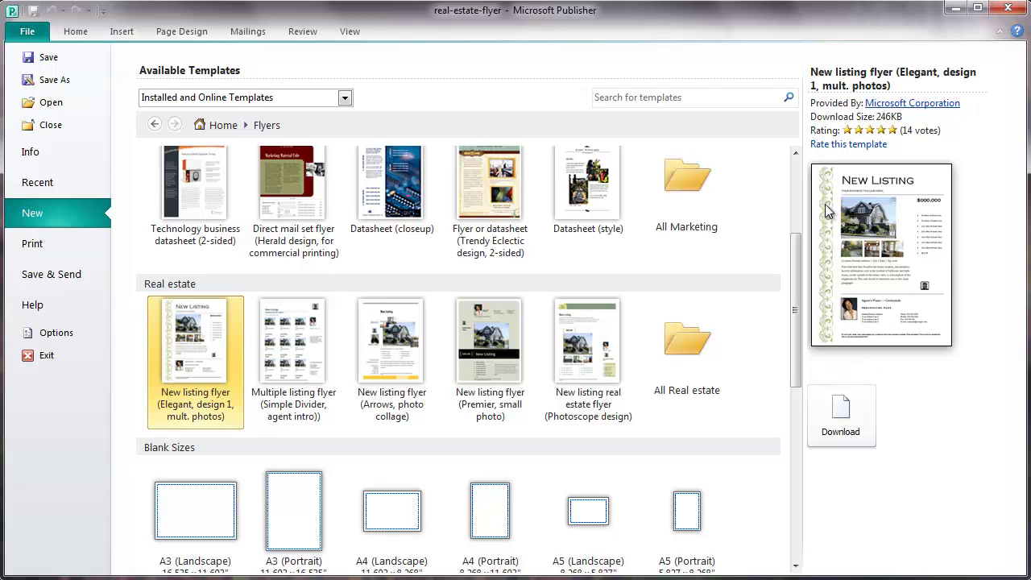
click(307, 331)
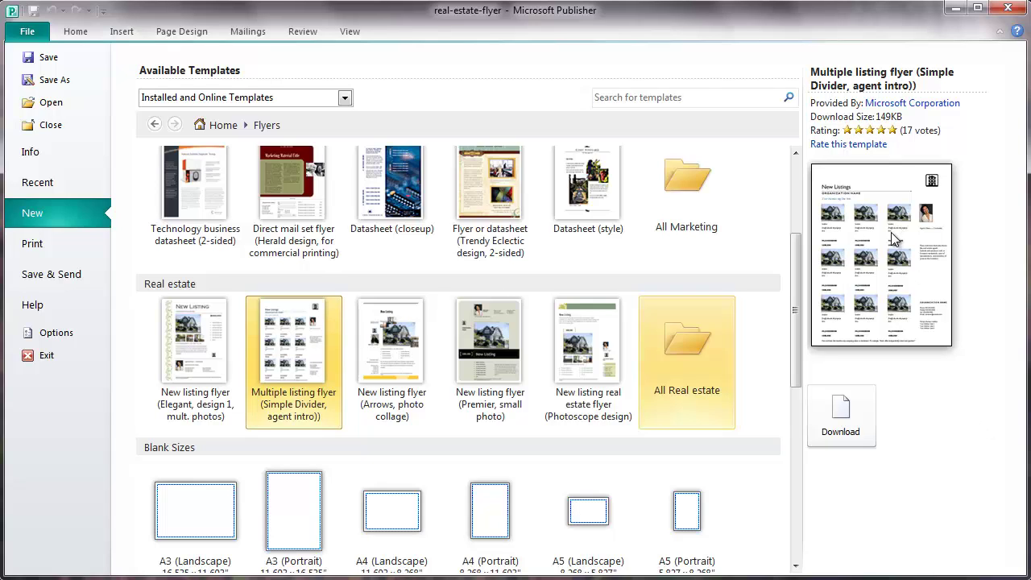
click(399, 353)
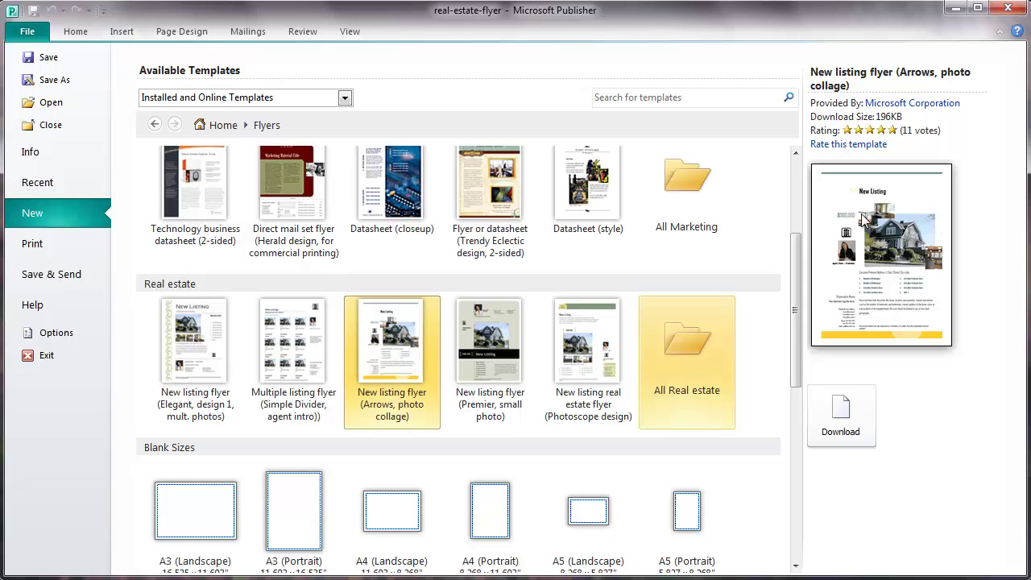
click(489, 346)
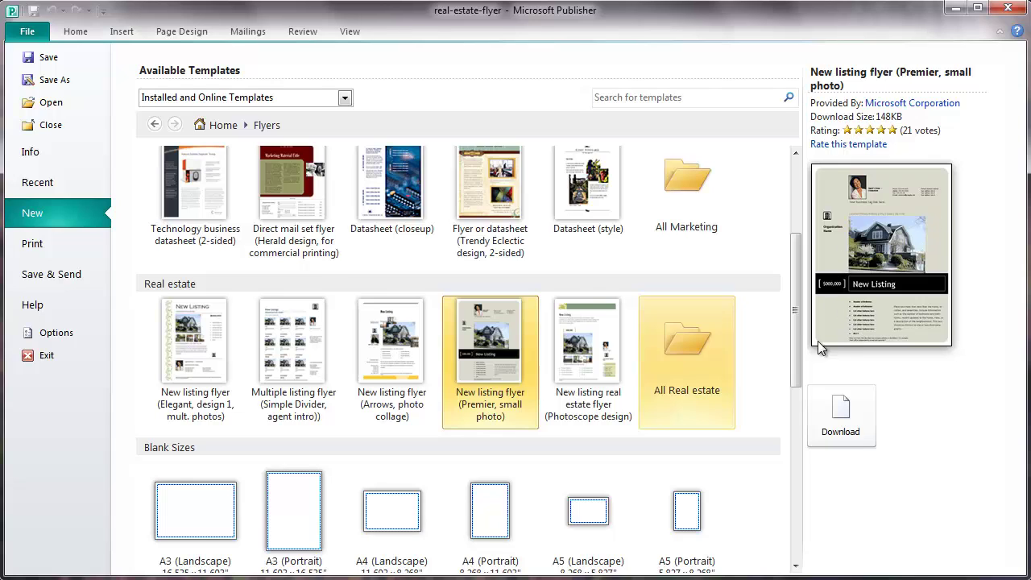
click(599, 364)
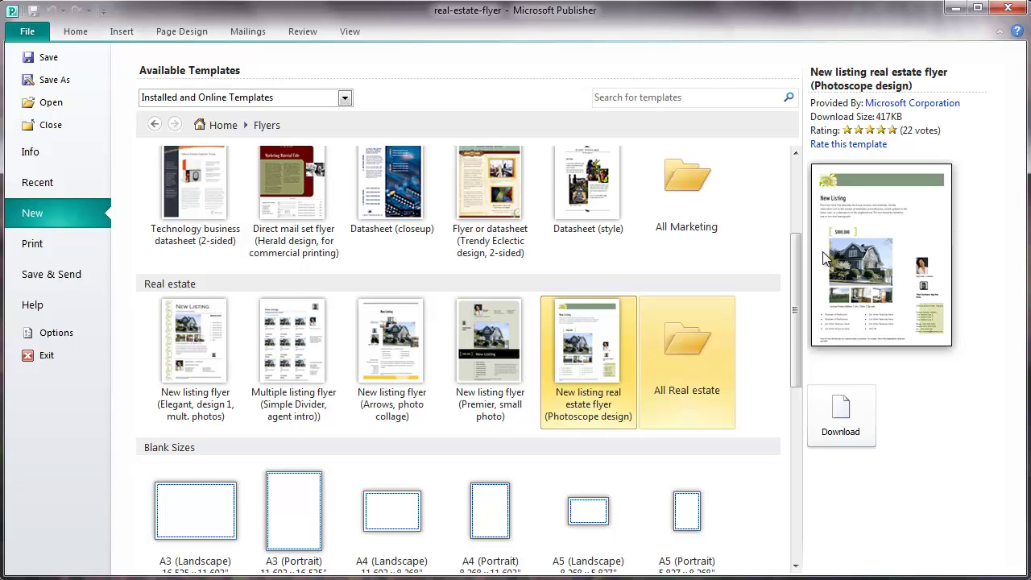
click(201, 326)
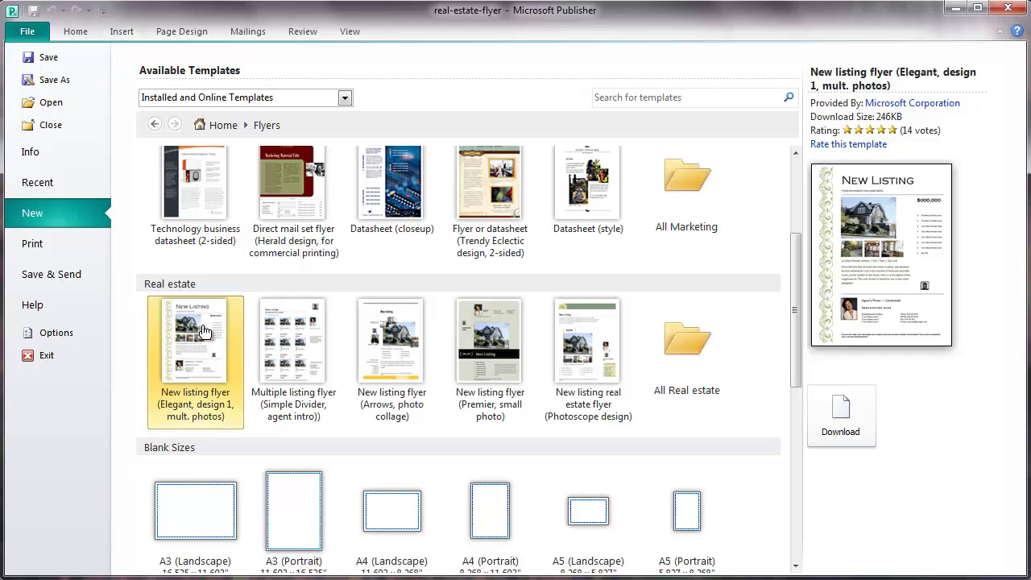
Download the Elegant New Listing template and fit the Publisher window to the screen
click(843, 413)
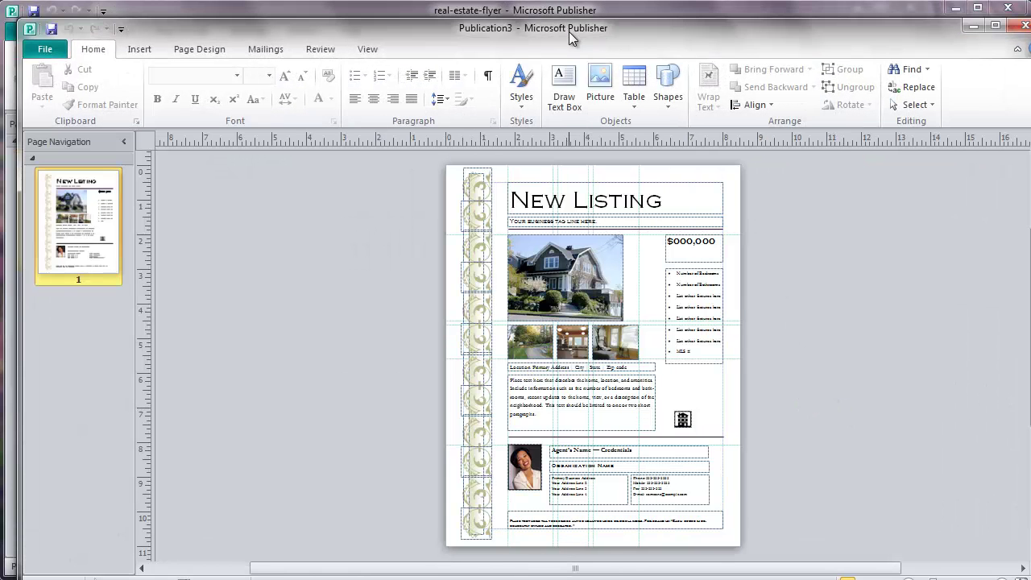
drag(569, 31, 552, 14)
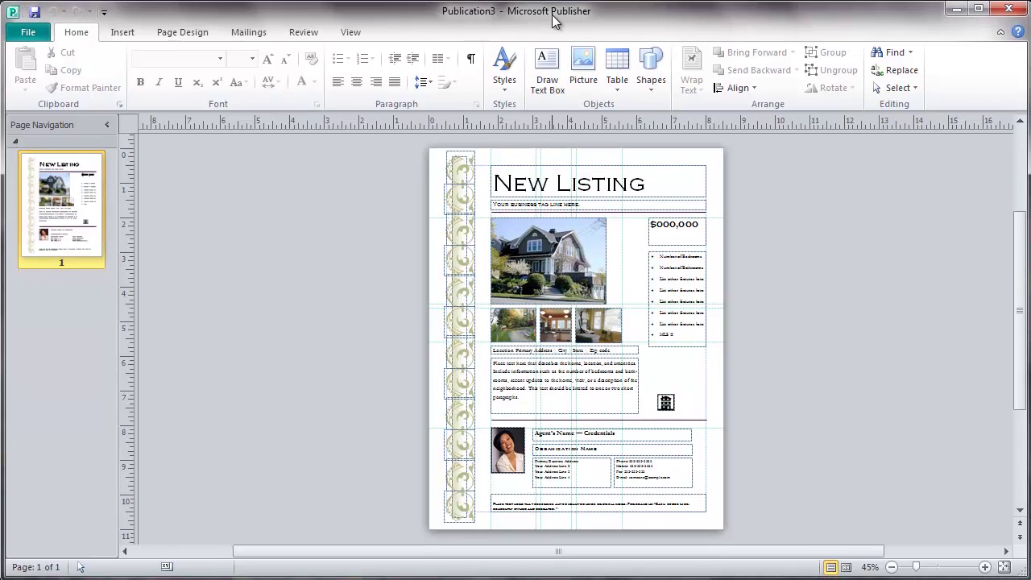
drag(552, 14, 551, 14)
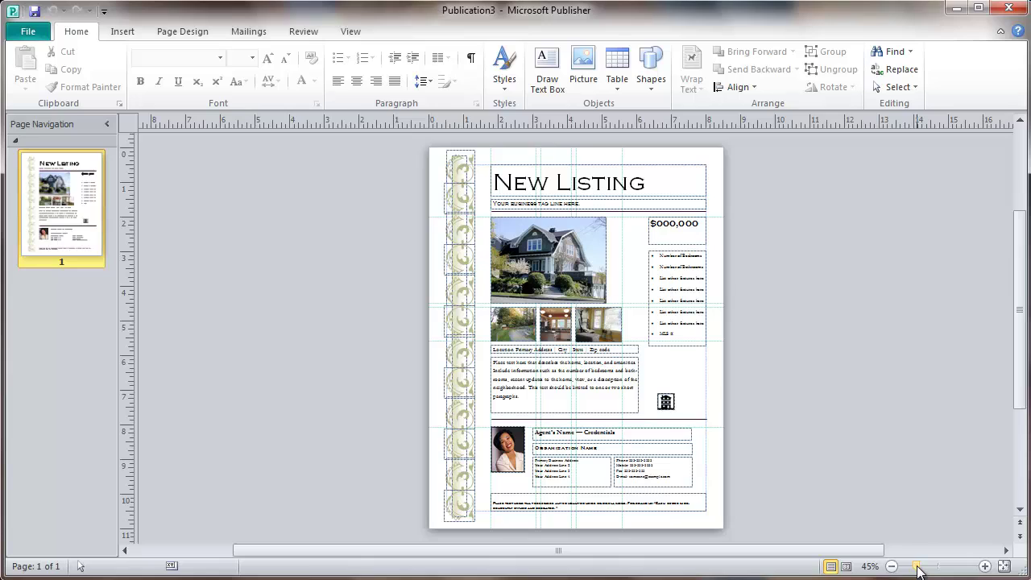
Zoom in to 324% on the house photo, then return the flyer to 100%
drag(918, 570, 934, 571)
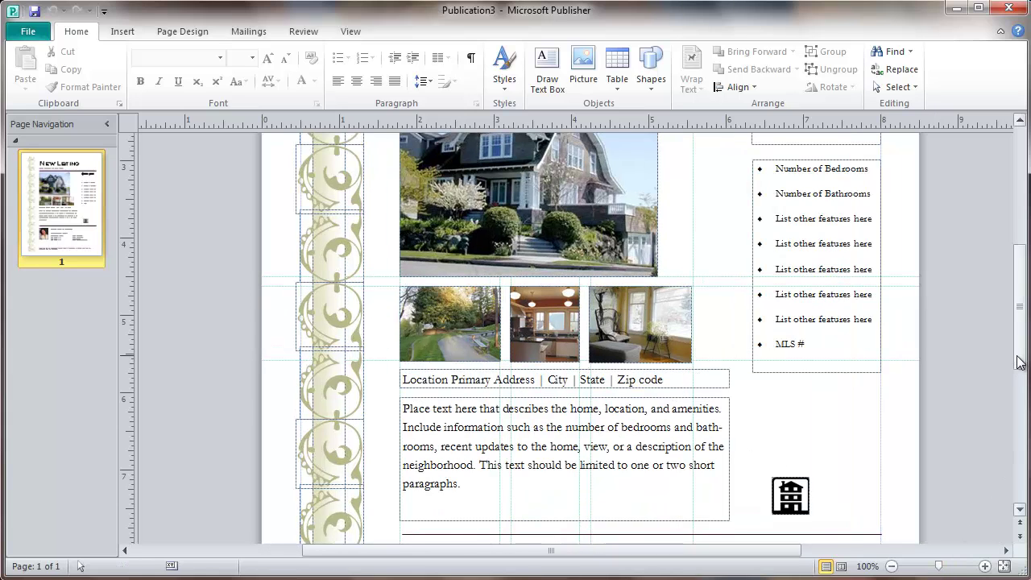
drag(1022, 362, 1021, 322)
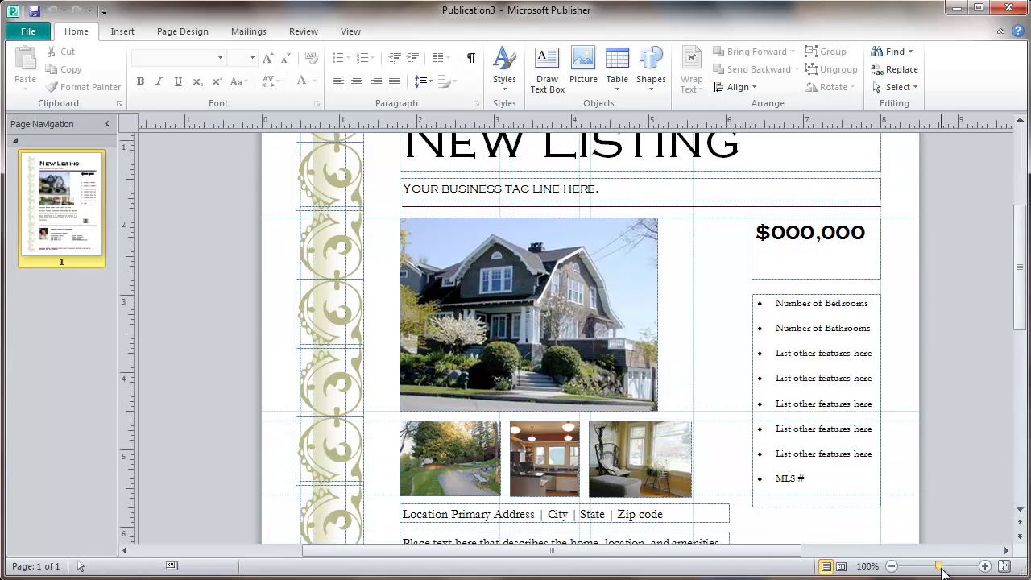
drag(939, 566, 951, 566)
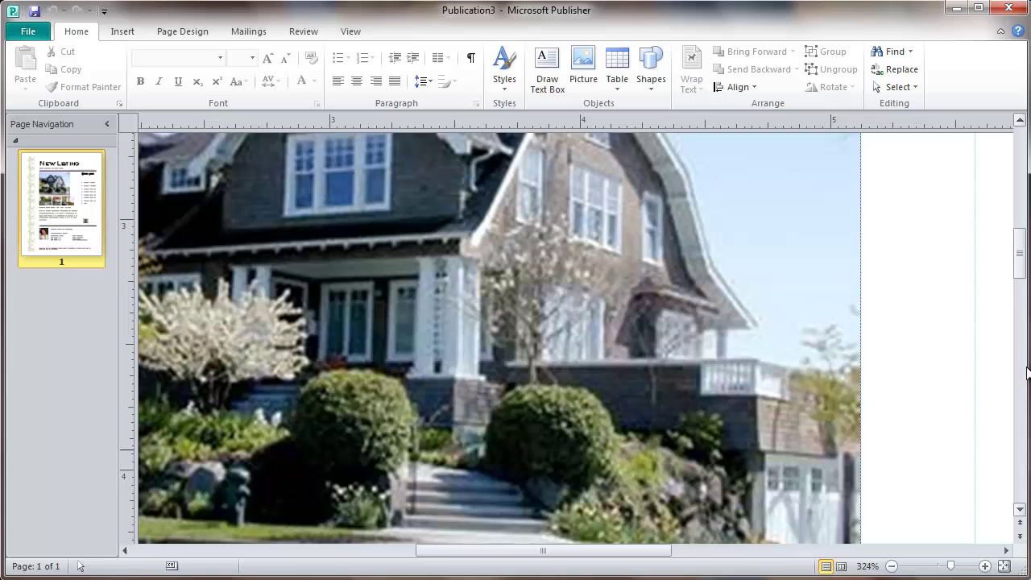
drag(1020, 265, 1019, 196)
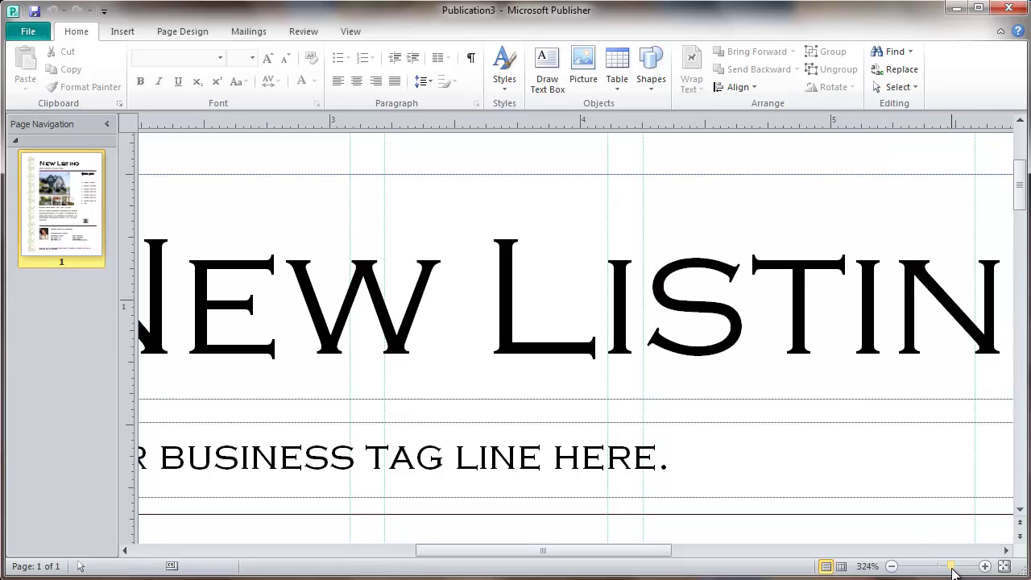
drag(951, 567, 942, 568)
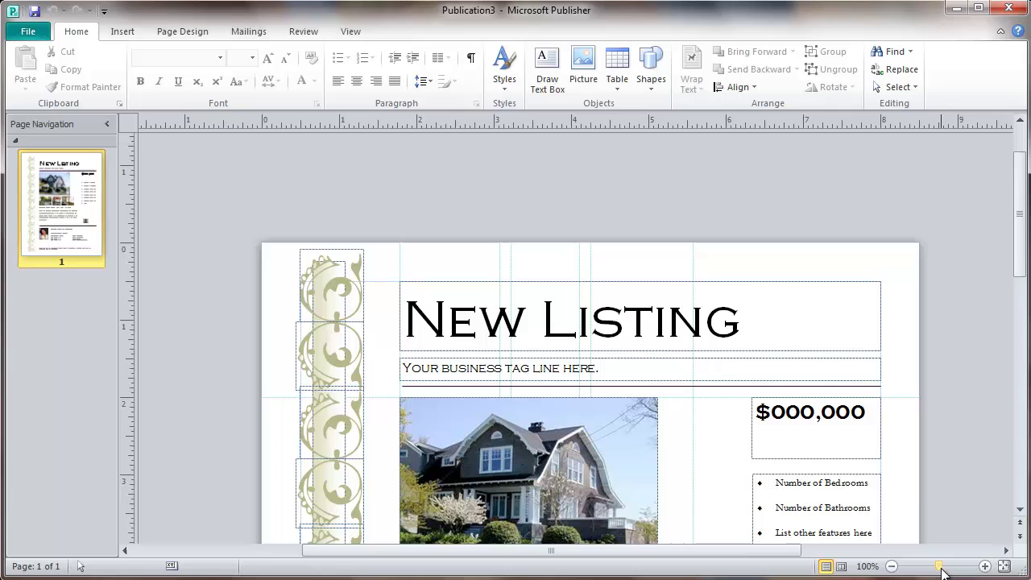
click(124, 36)
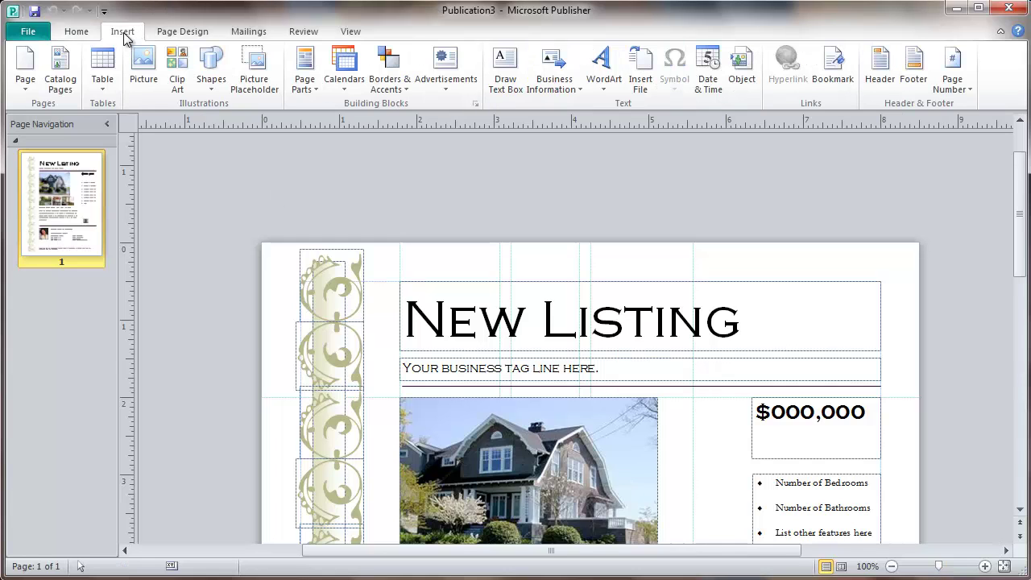
click(174, 34)
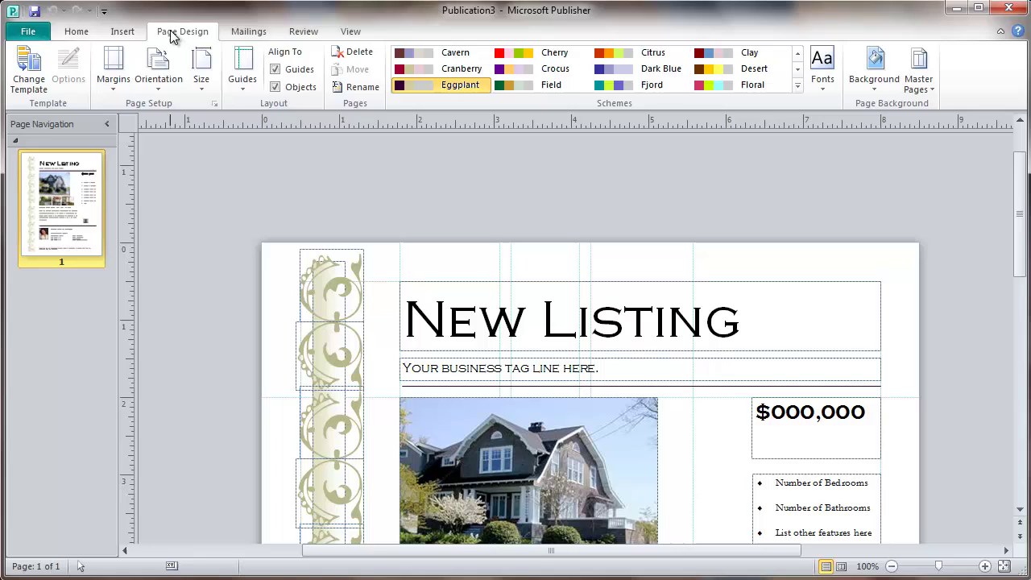
click(246, 32)
click(290, 34)
click(353, 34)
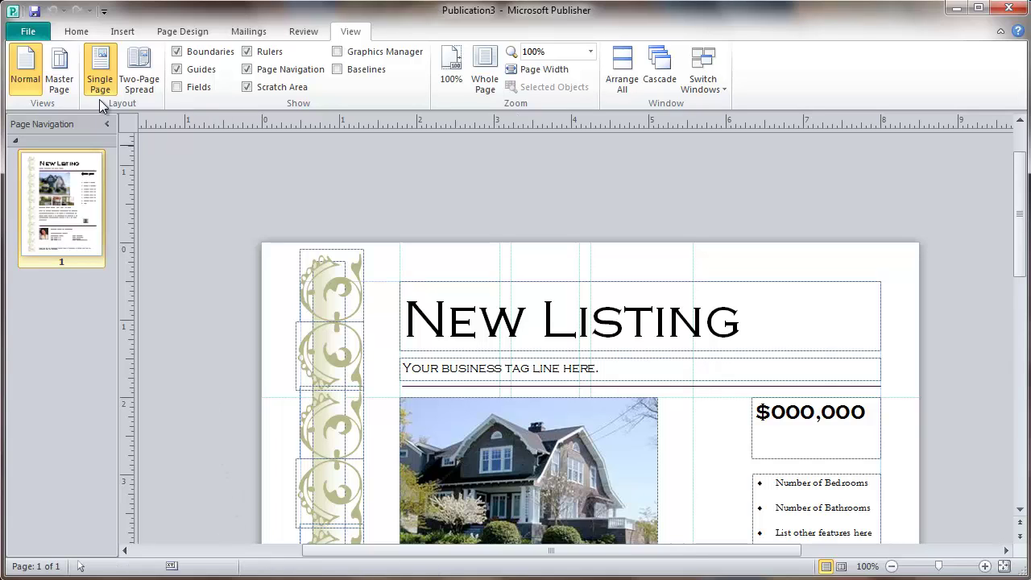
click(74, 34)
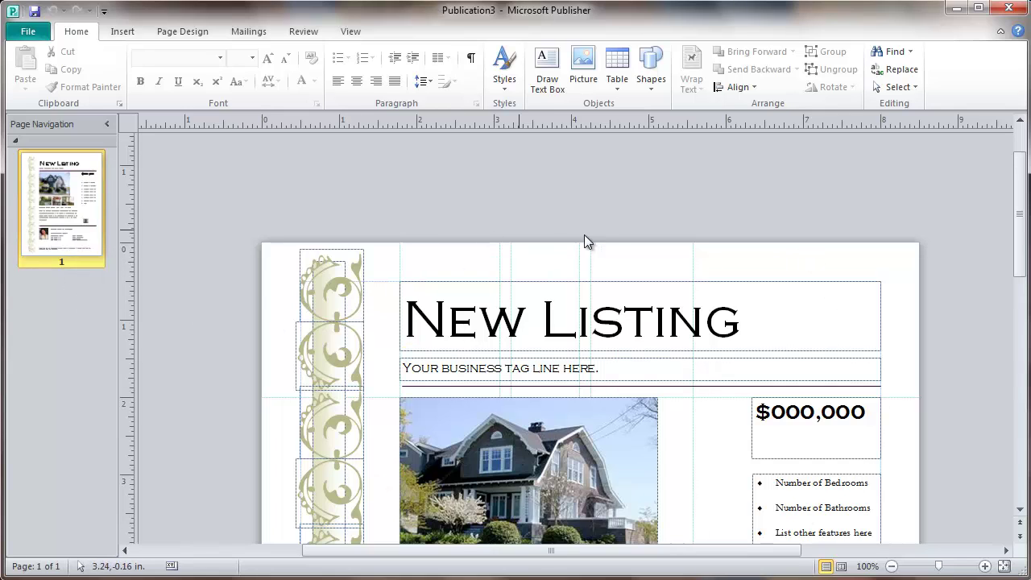
mouse_move(641, 369)
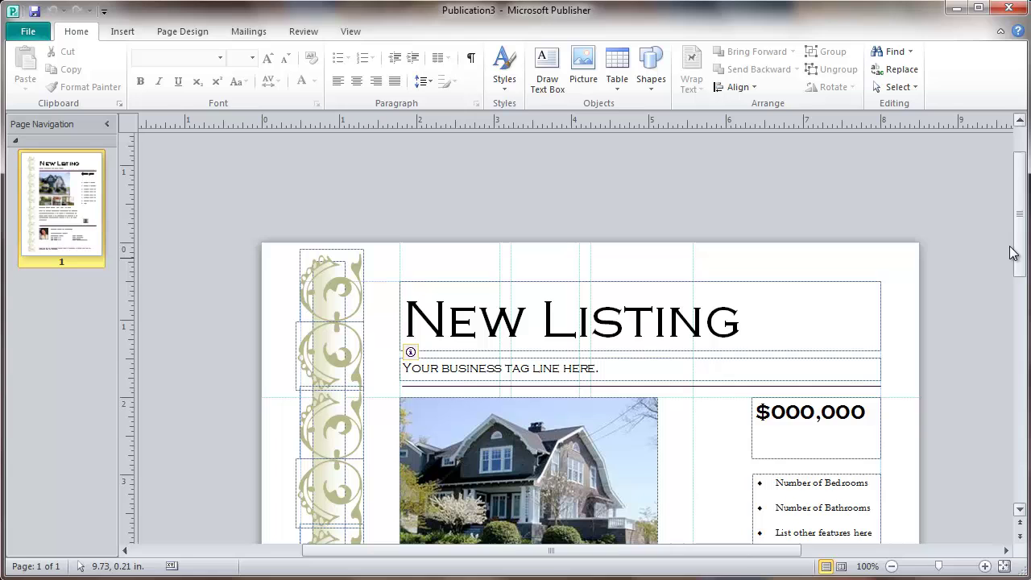
mouse_move(1020, 213)
drag(1020, 221, 1021, 250)
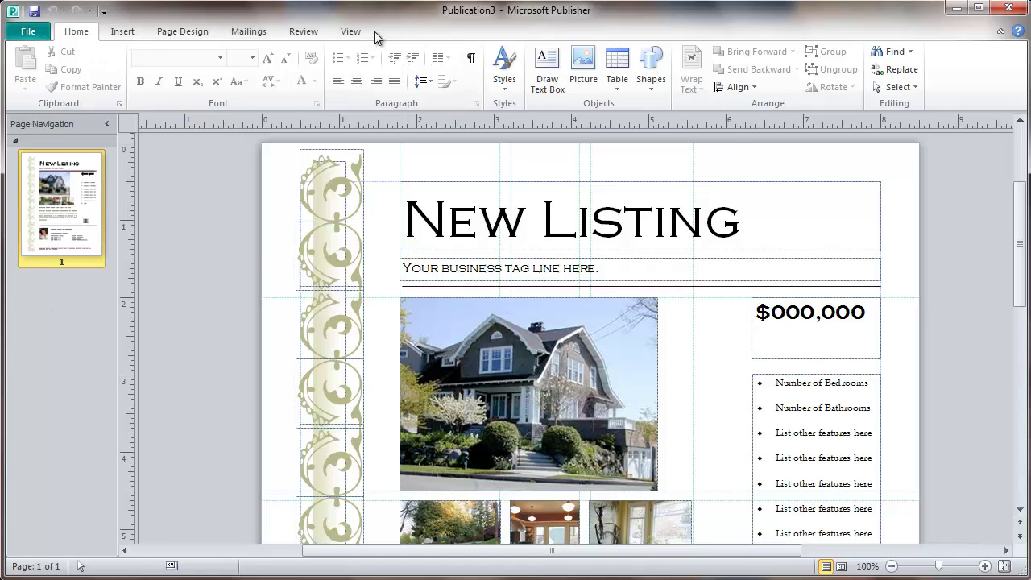
Toggle the View tab's Boundaries option off and on, leaving object outlines hidden
click(350, 33)
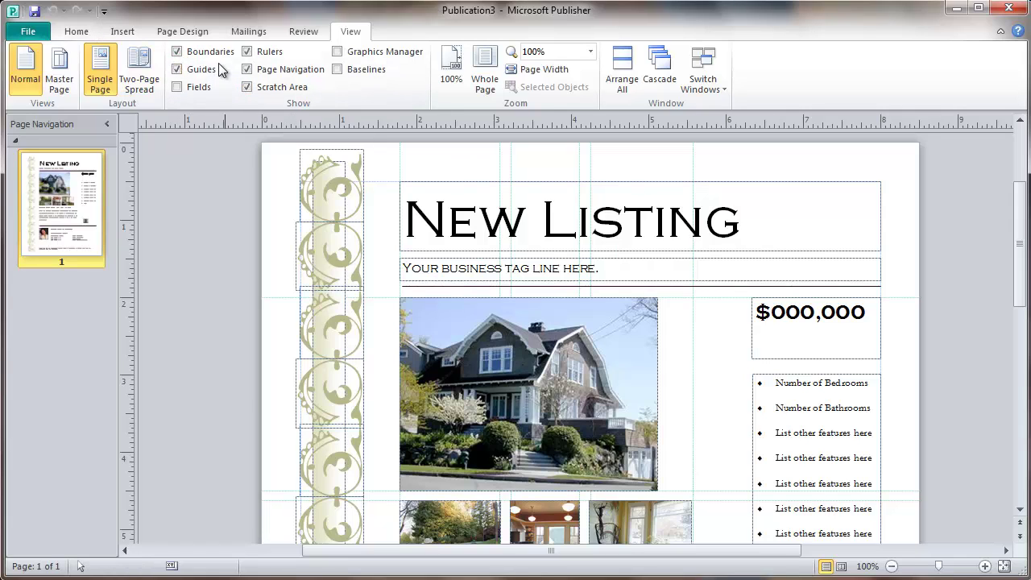
click(178, 53)
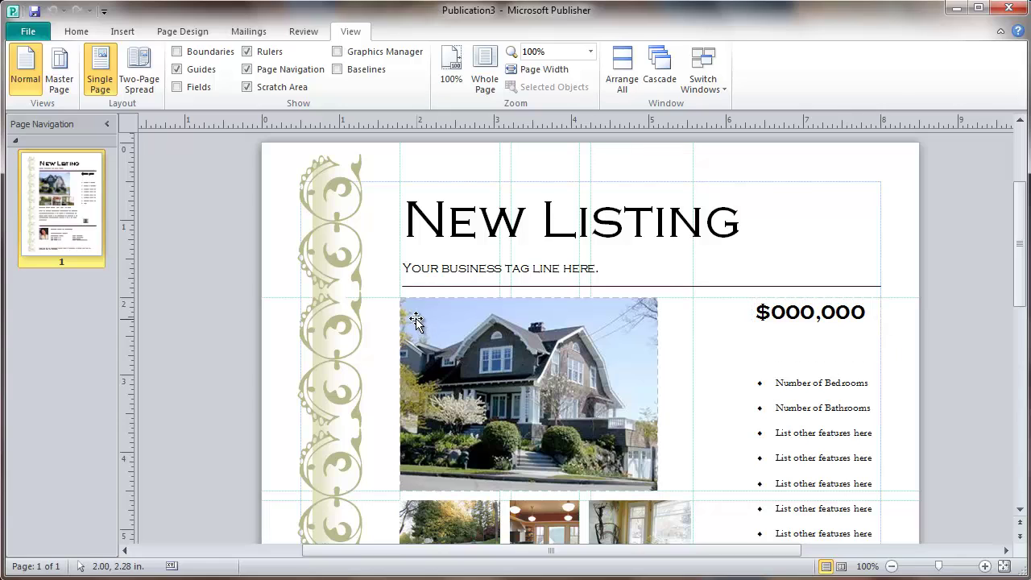
click(177, 53)
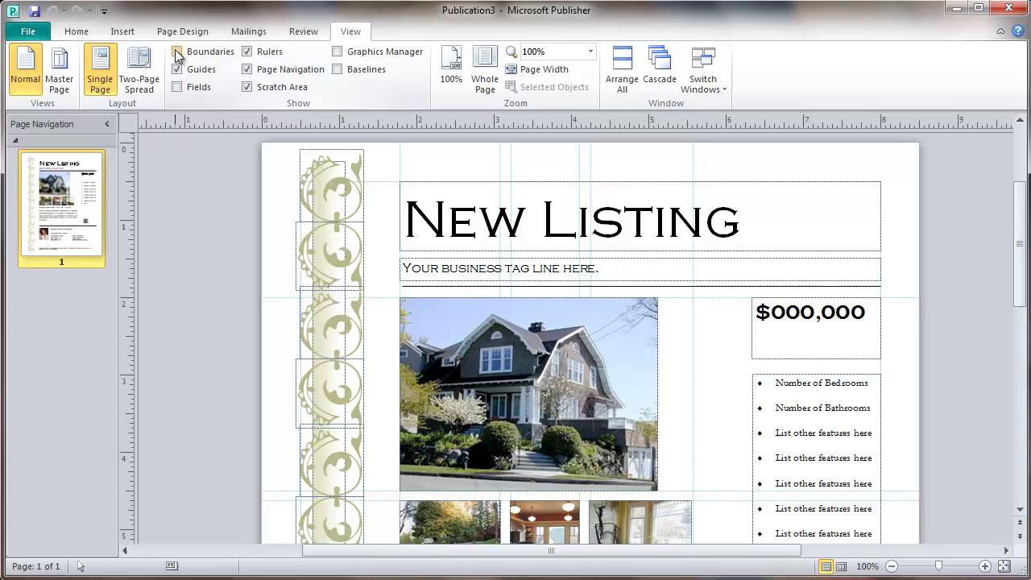
click(177, 53)
click(177, 53)
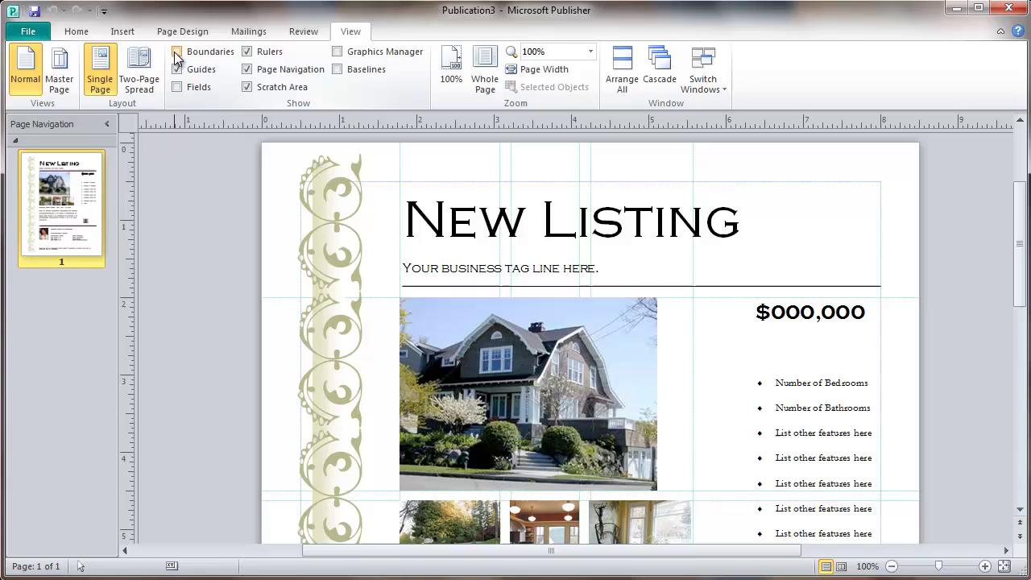
click(815, 319)
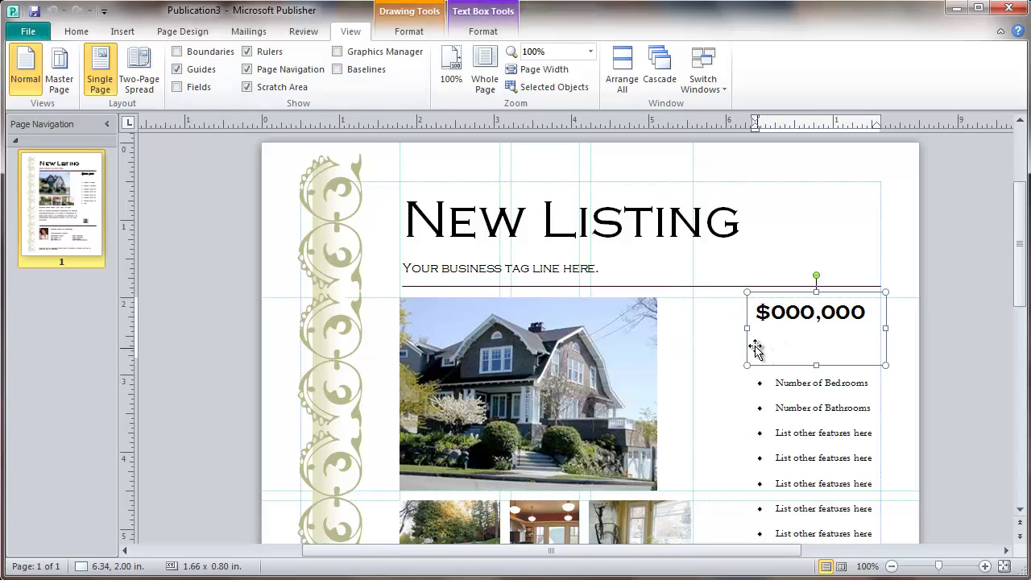
click(609, 348)
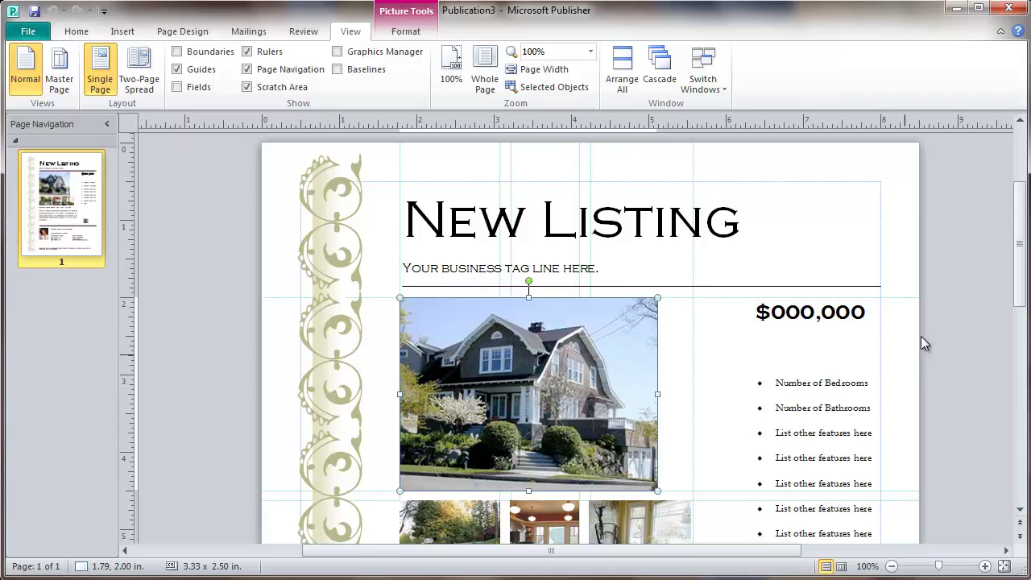
drag(1019, 287, 1017, 310)
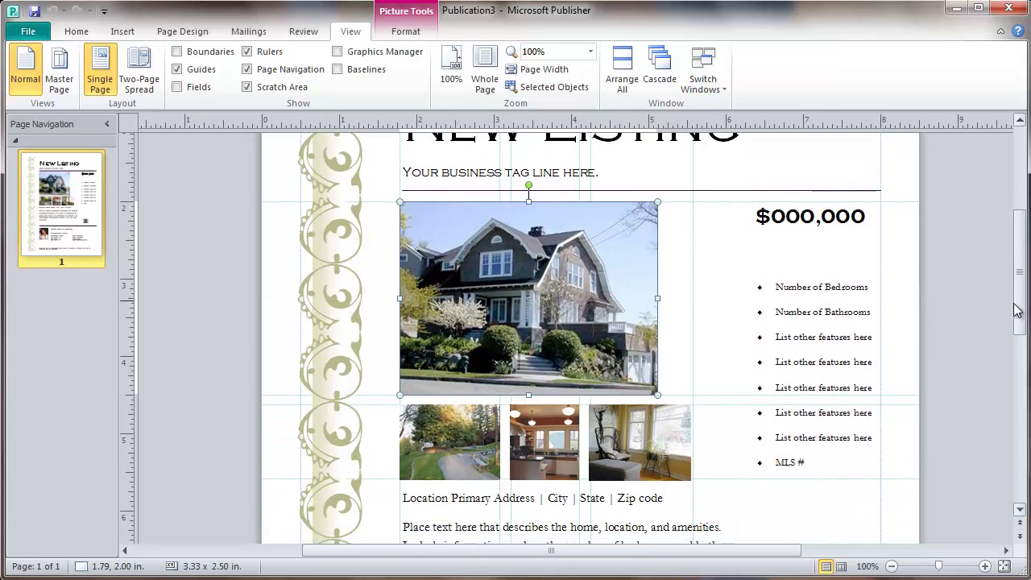
click(697, 431)
click(550, 433)
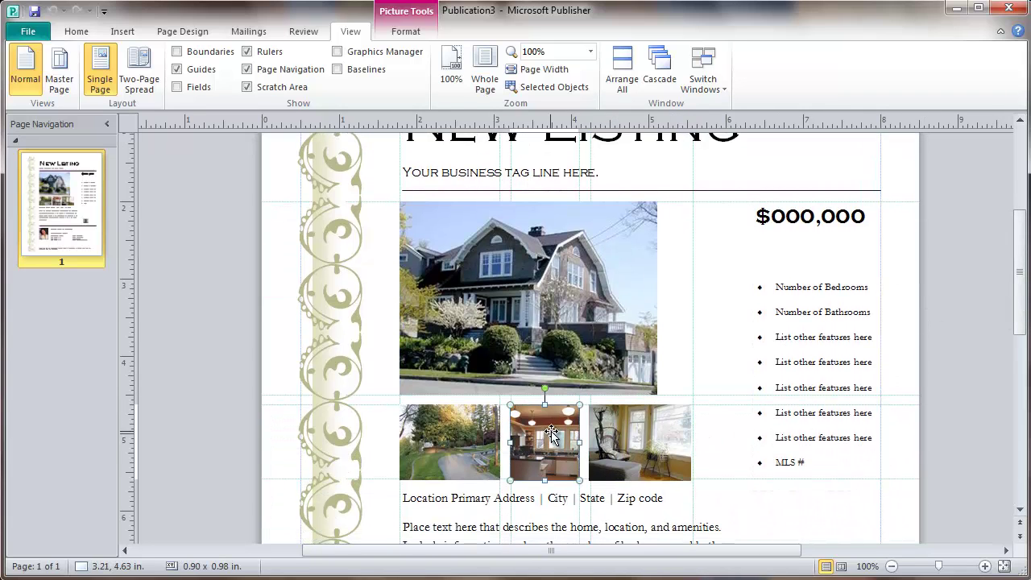
click(452, 439)
click(327, 256)
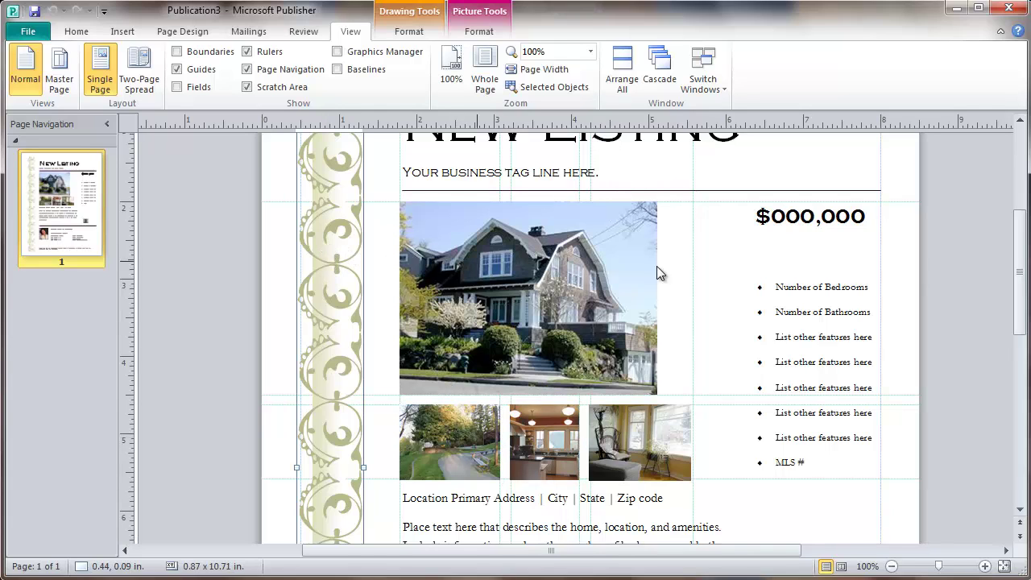
drag(1018, 279, 1012, 225)
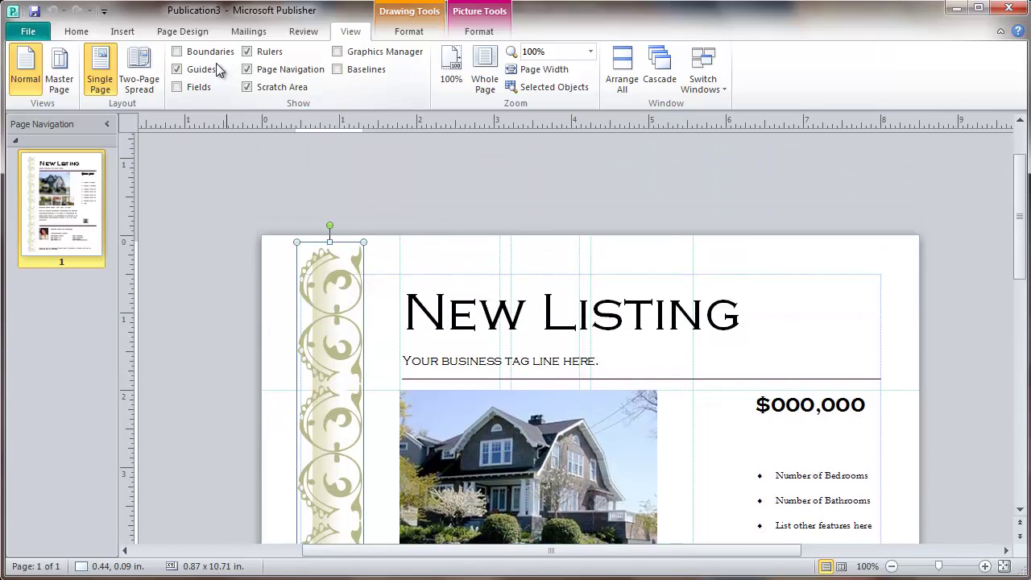
click(177, 53)
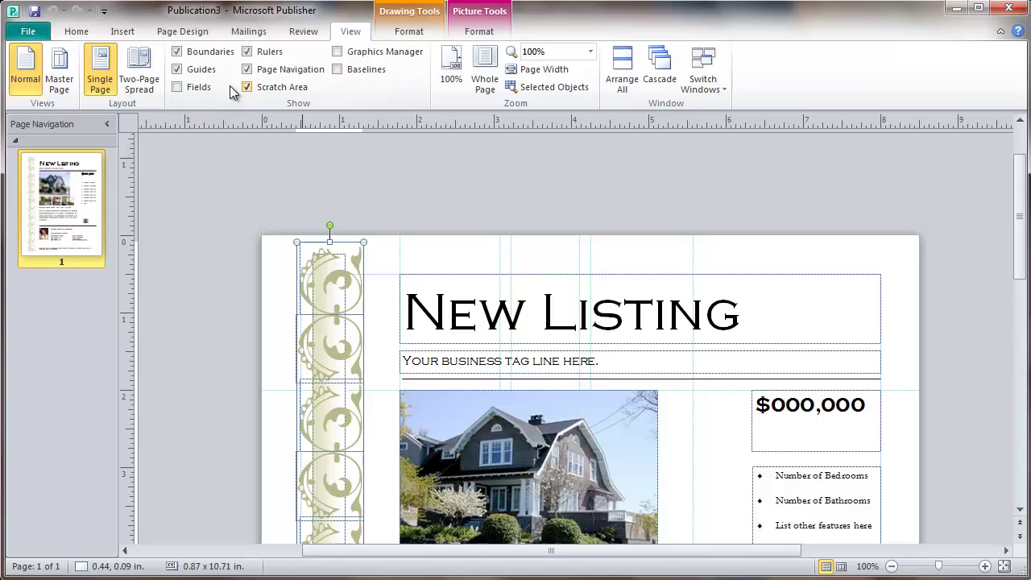
click(178, 53)
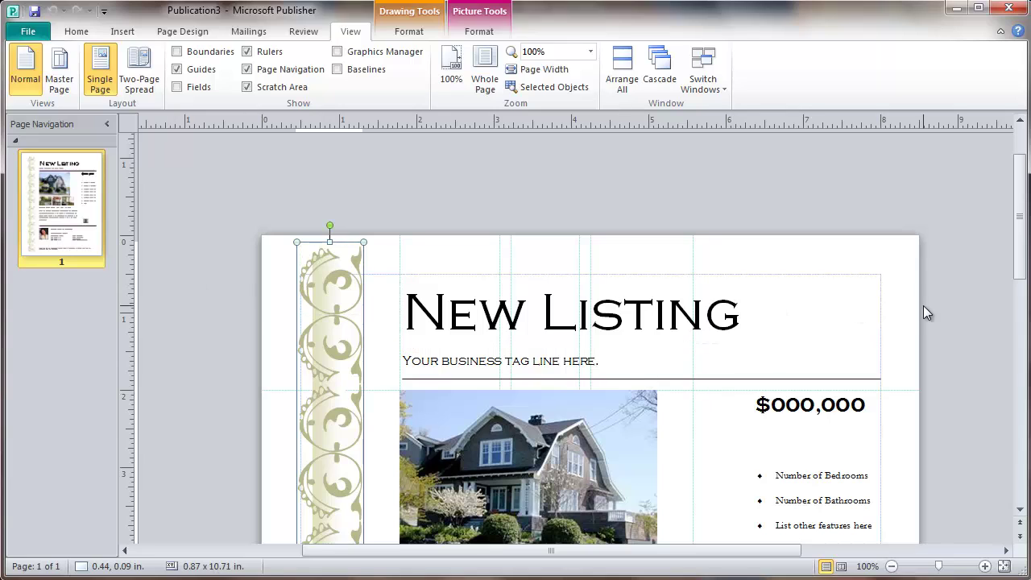
click(177, 70)
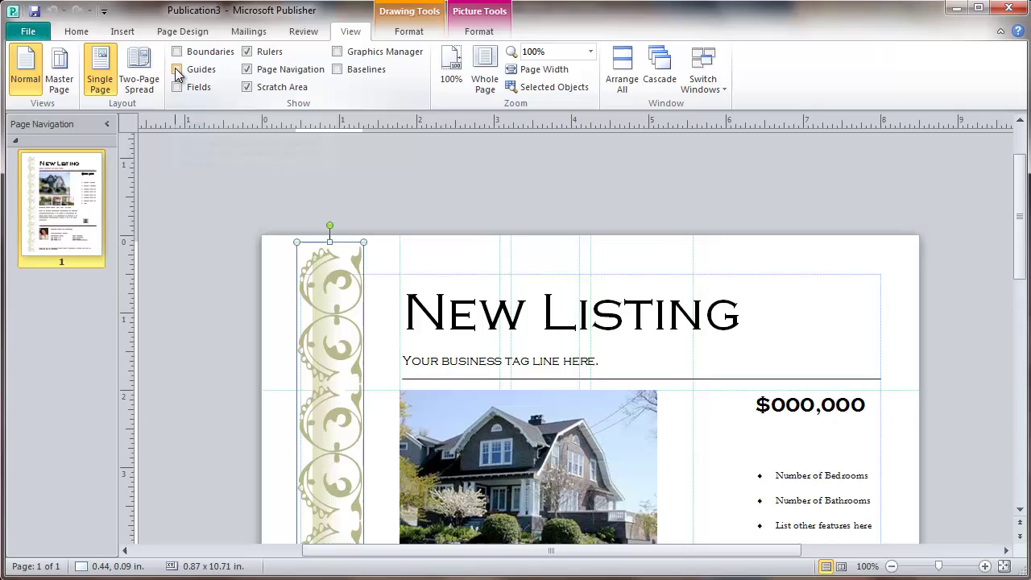
click(177, 70)
click(177, 70)
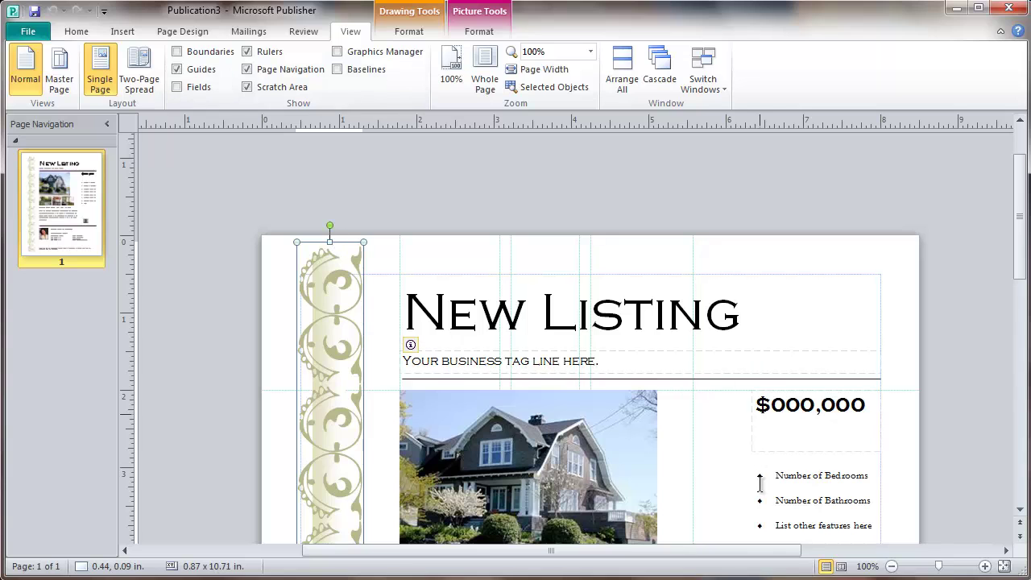
Drag a vertical and a horizontal ruler guide onto the page, moving the horizontal one higher
scroll(1021, 294, down, 3)
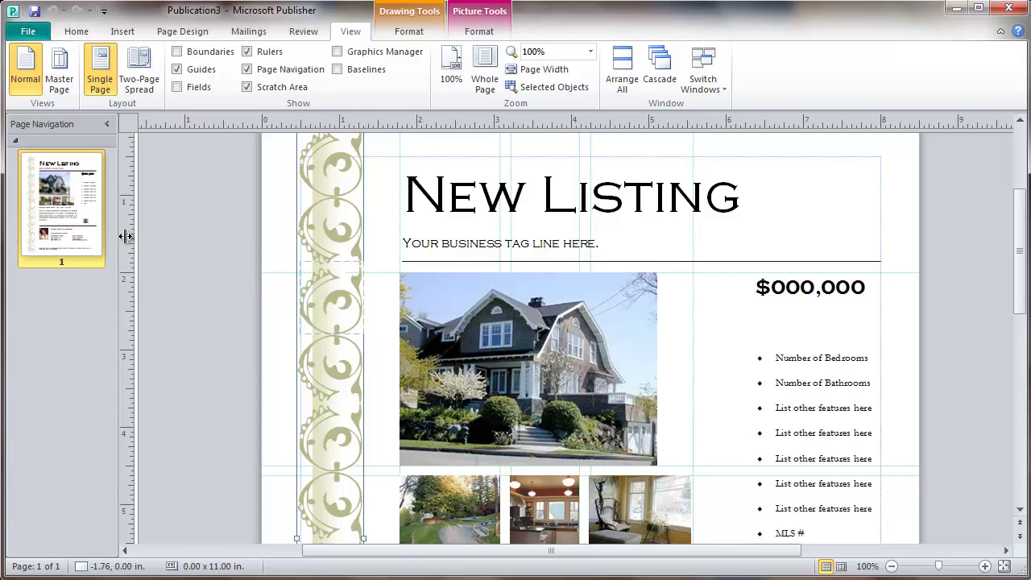
drag(125, 236, 754, 259)
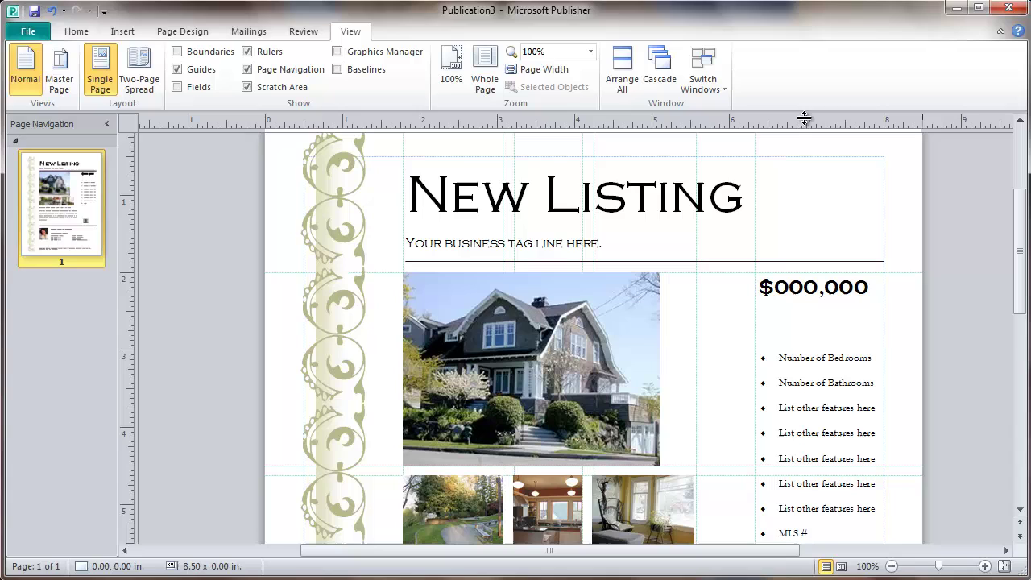
drag(803, 118, 822, 326)
drag(821, 326, 821, 350)
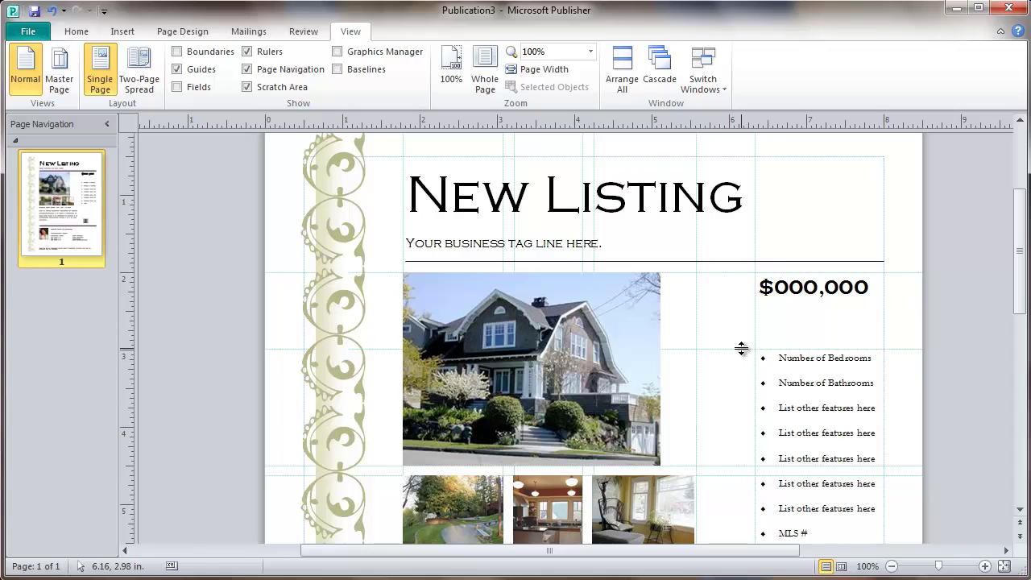
drag(741, 348, 729, 121)
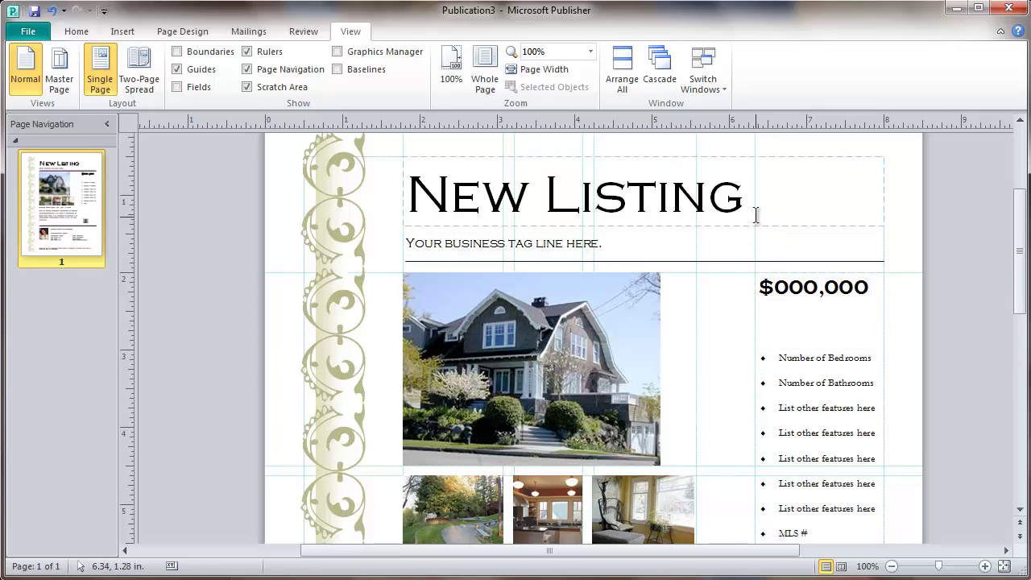
Shift a vertical guide left, then drag it back onto the ruler to delete it
drag(1026, 295, 1025, 369)
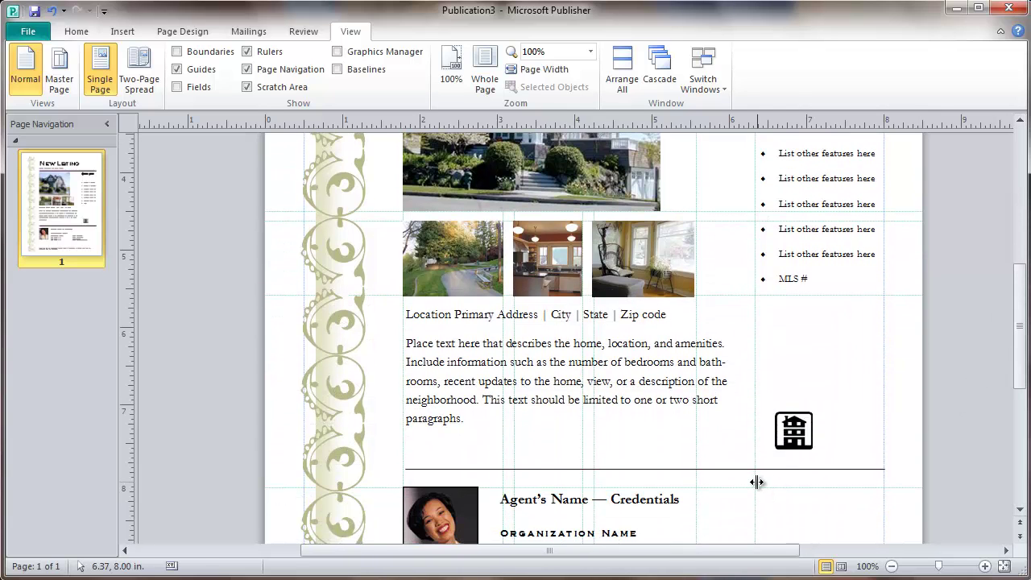
drag(756, 482, 418, 478)
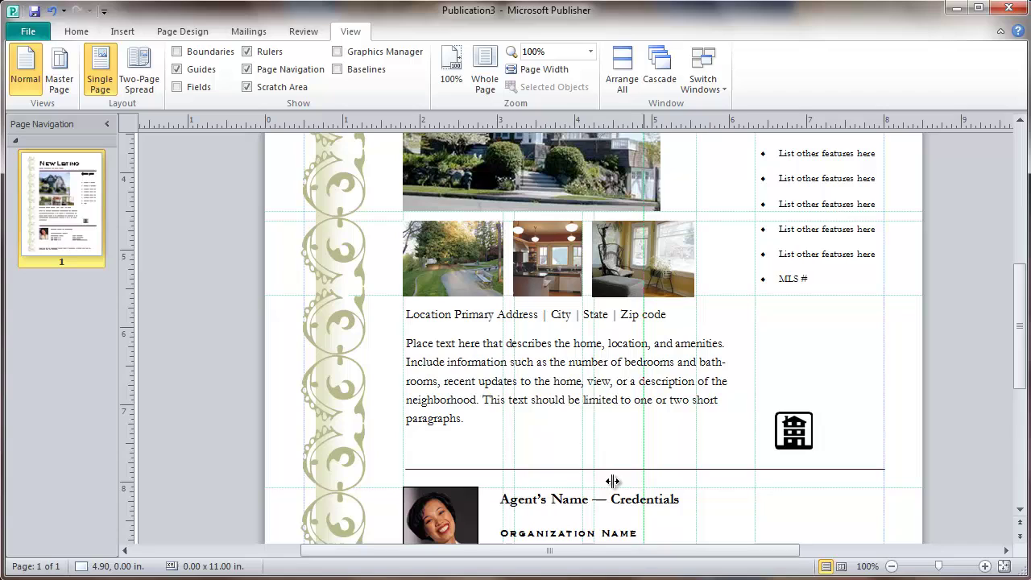
drag(418, 477, 116, 472)
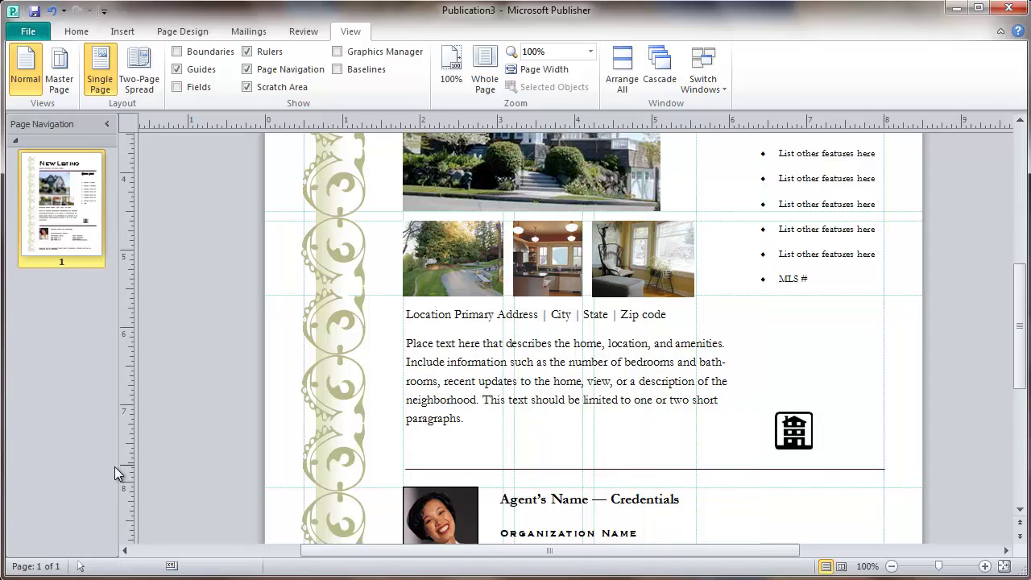
mouse_move(1021, 358)
mouse_down()
mouse_move(1022, 270)
mouse_move(1021, 284)
mouse_up()
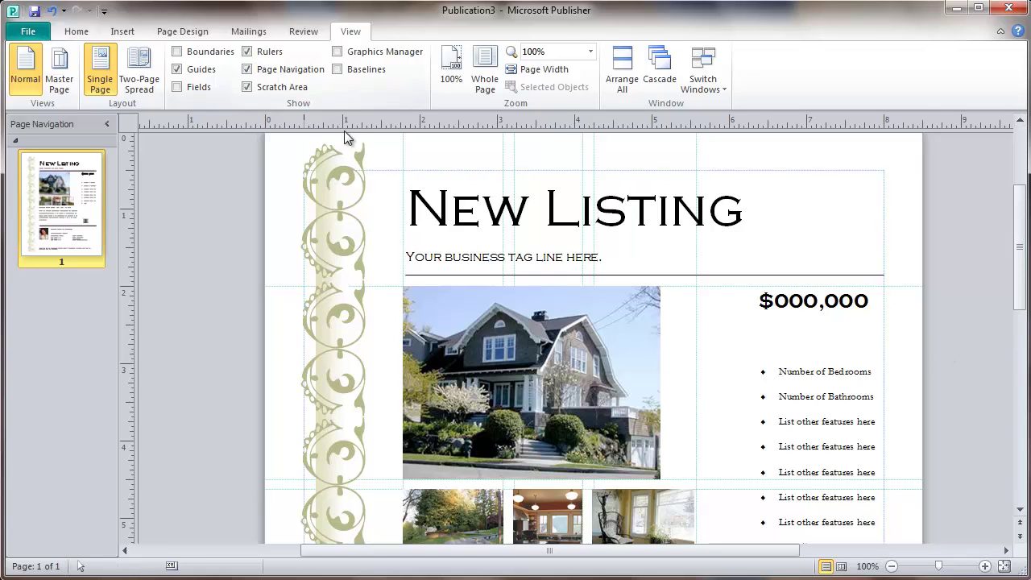
click(247, 53)
click(246, 52)
click(248, 53)
click(248, 52)
click(247, 70)
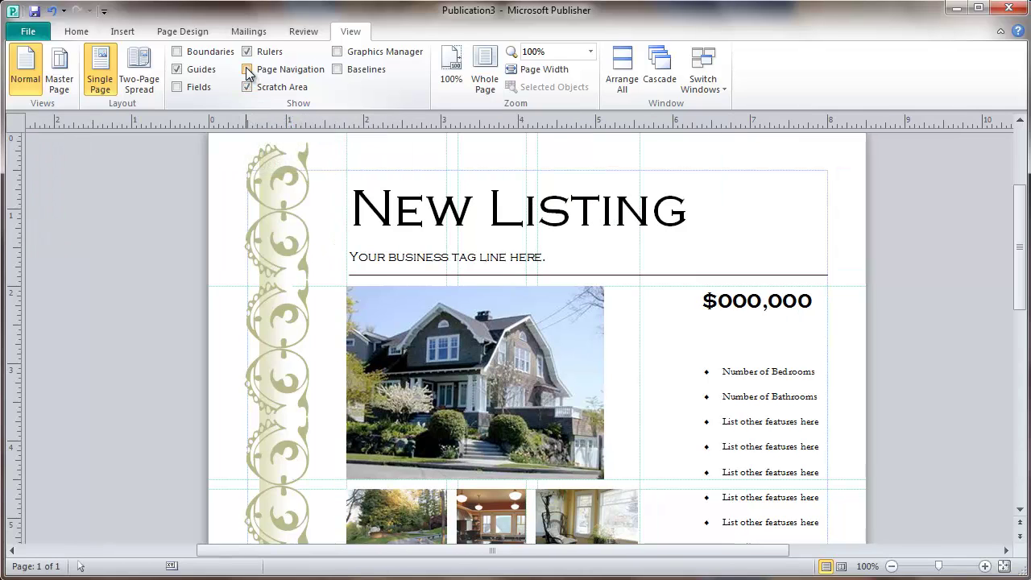
click(247, 70)
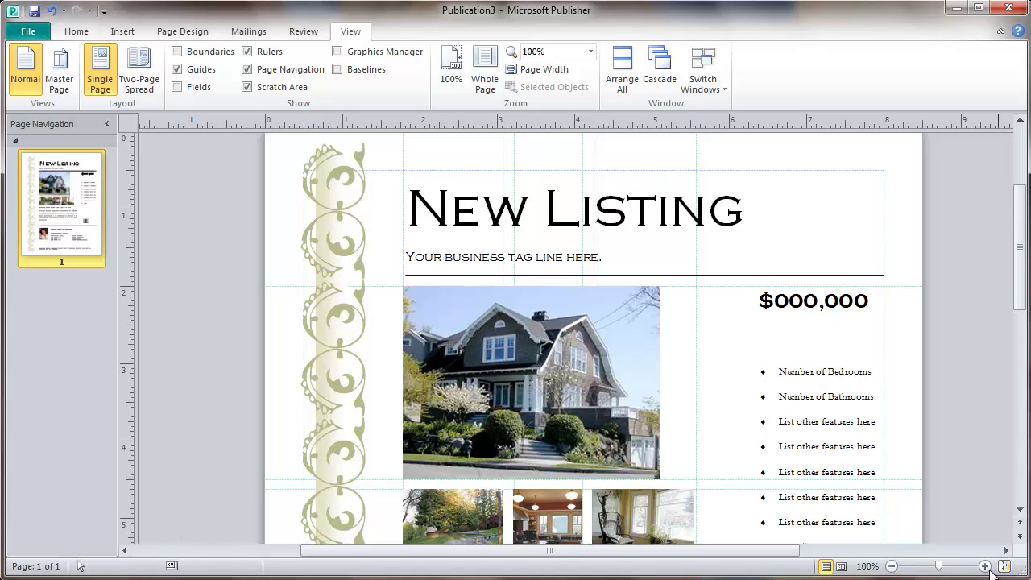
click(592, 54)
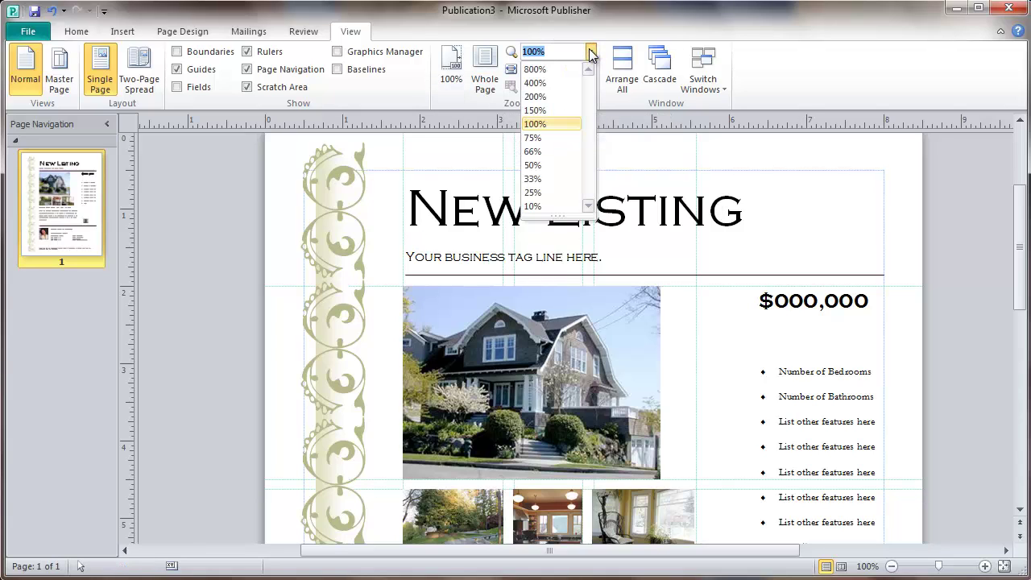
click(536, 84)
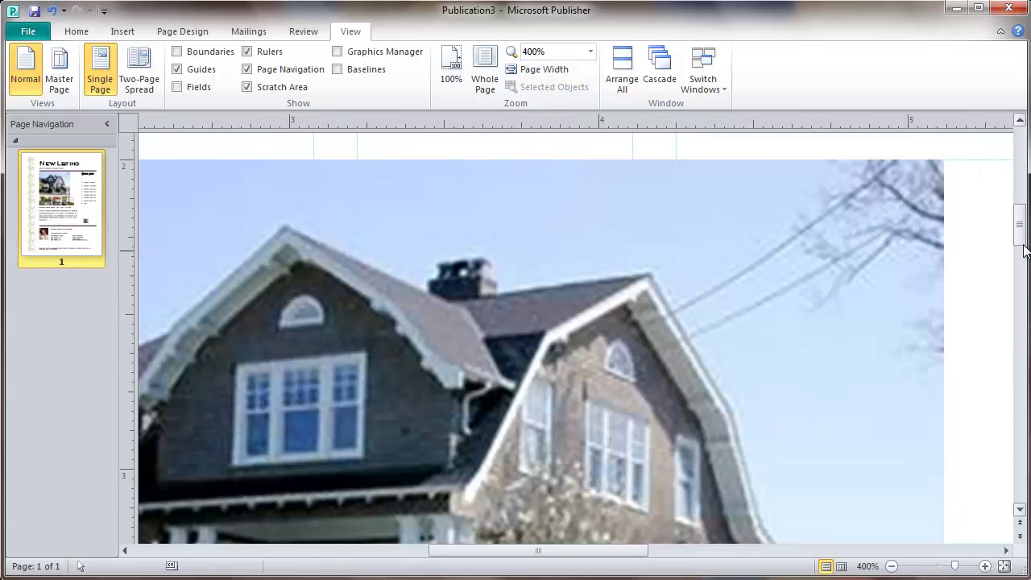
drag(1024, 251, 1024, 322)
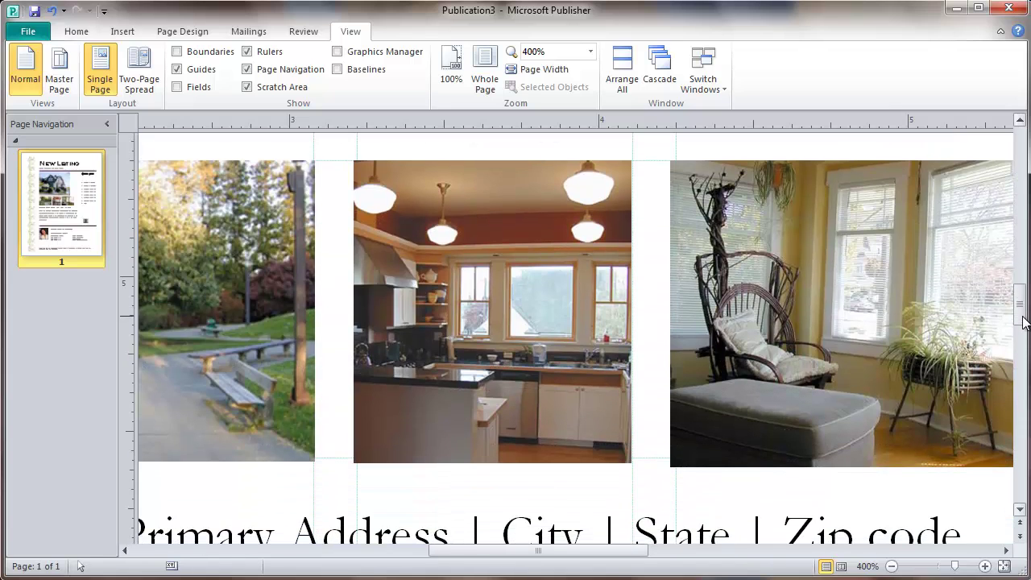
drag(610, 555, 665, 559)
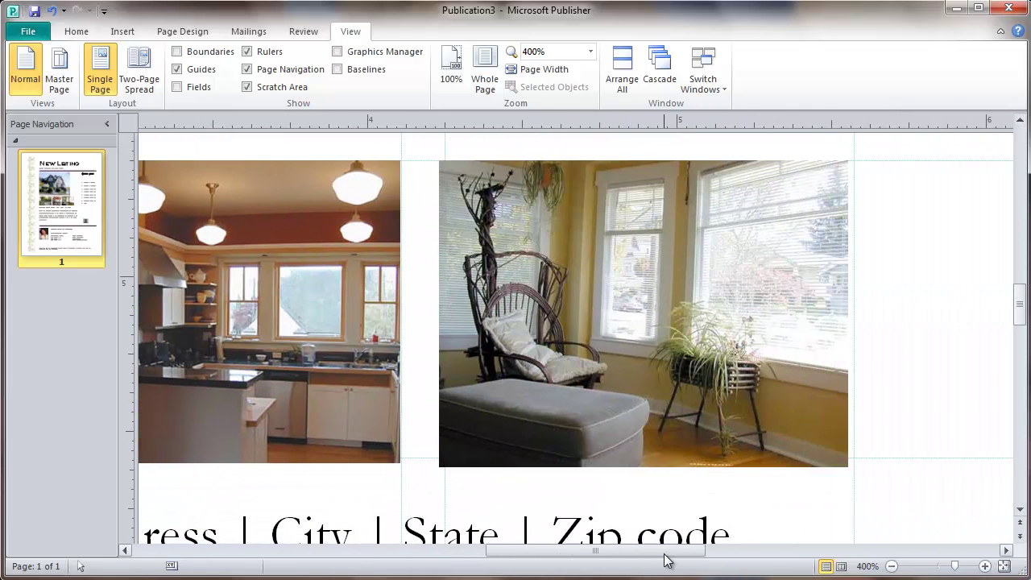
click(743, 463)
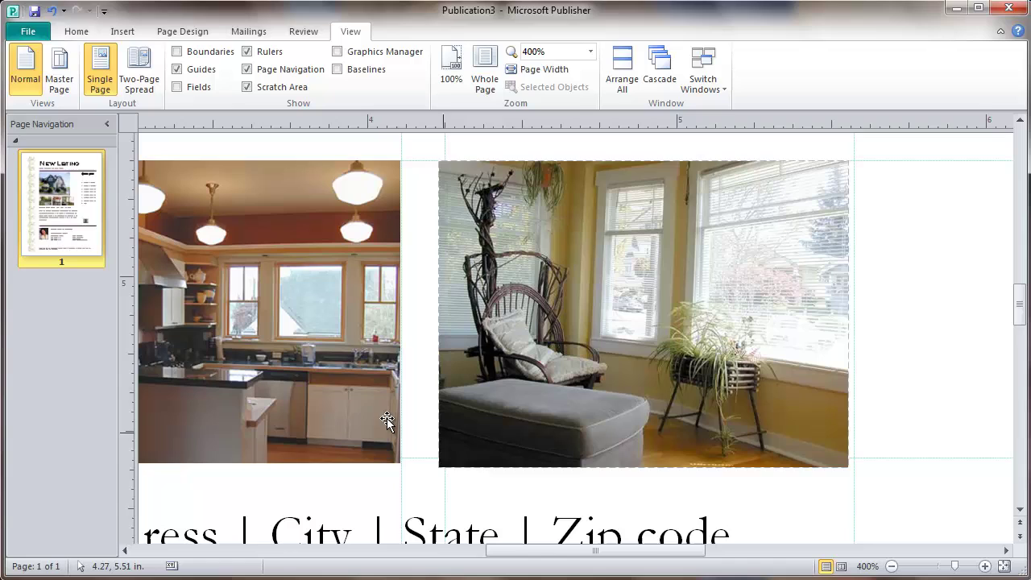
click(387, 419)
click(254, 474)
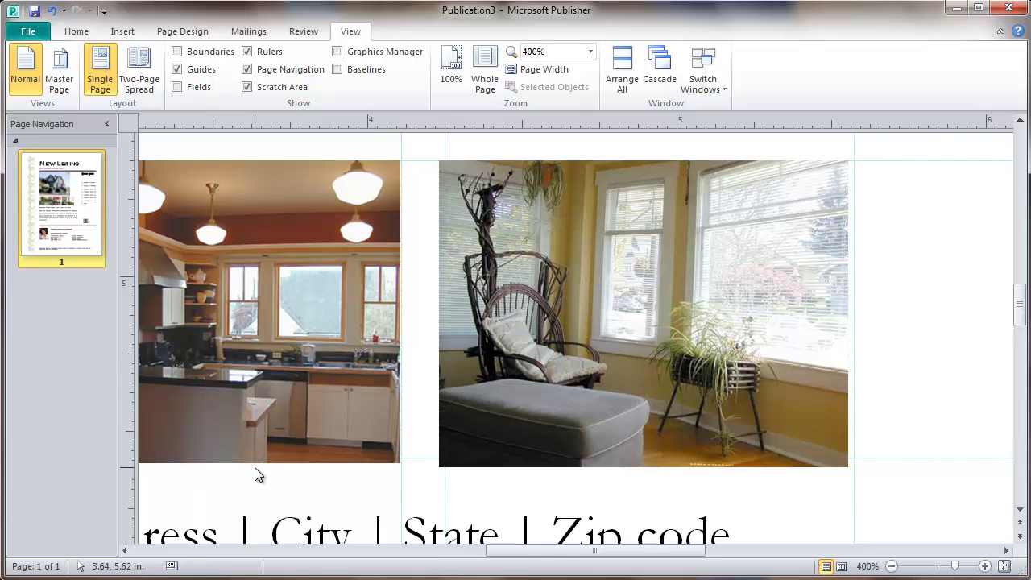
click(591, 52)
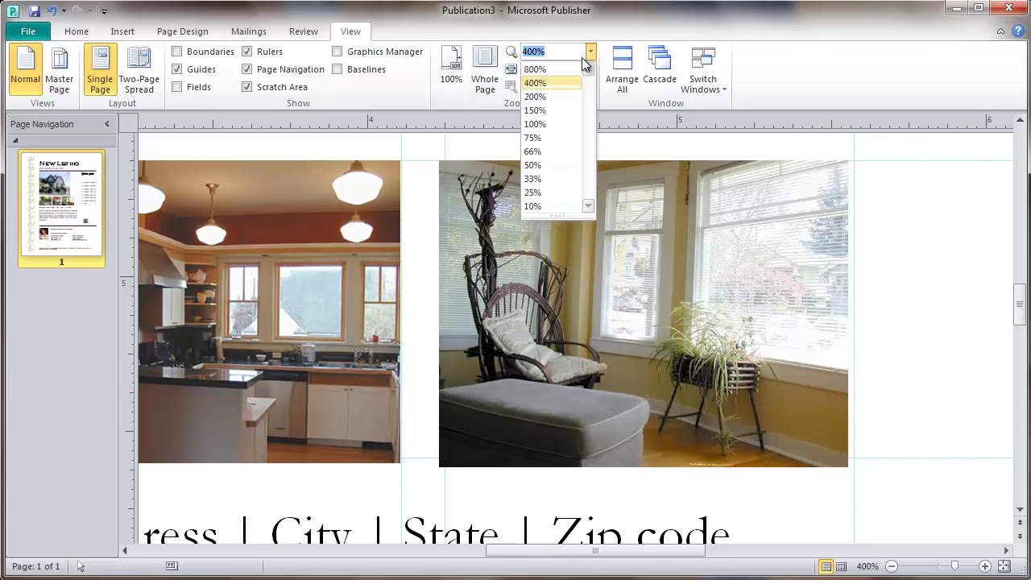
click(545, 123)
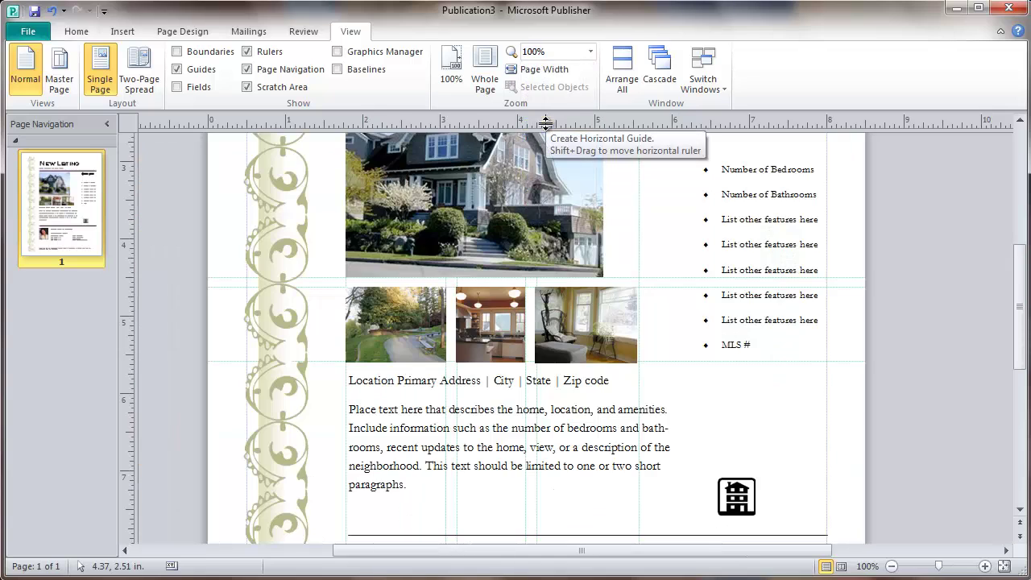
Zoom the flyer to 50% from the Zoom list, then nudge it down to 45%
click(591, 51)
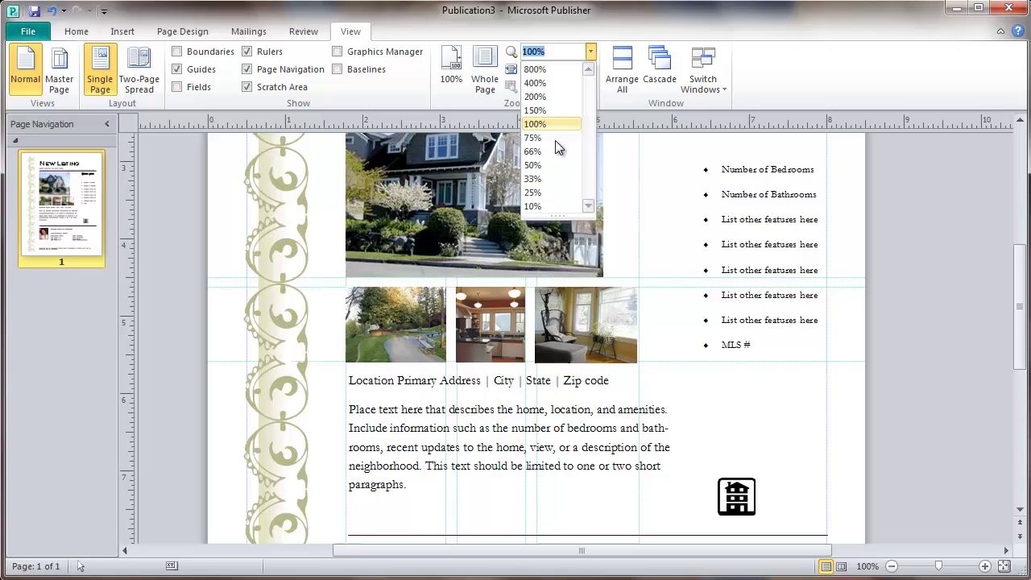
click(548, 166)
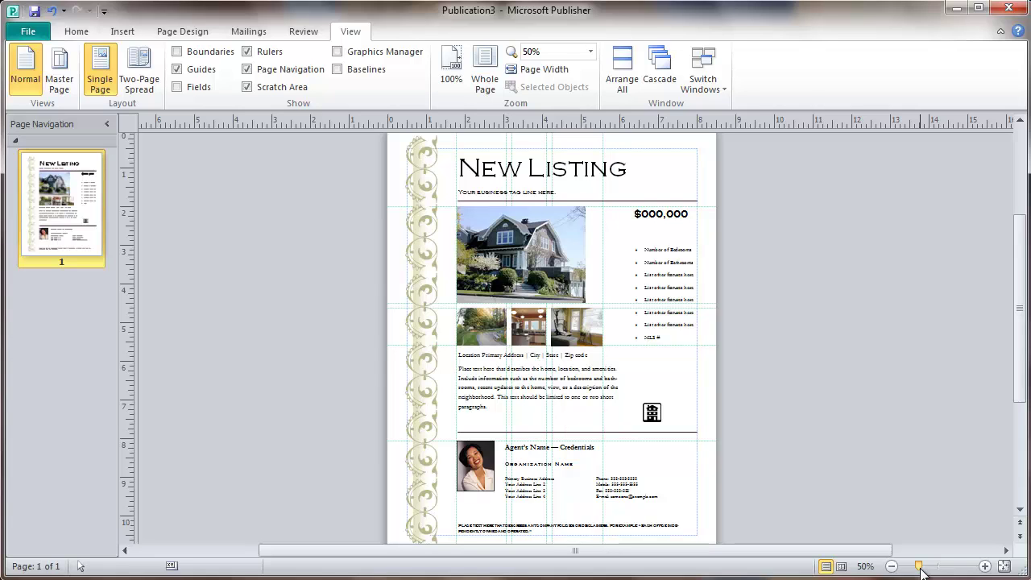
drag(920, 567, 918, 567)
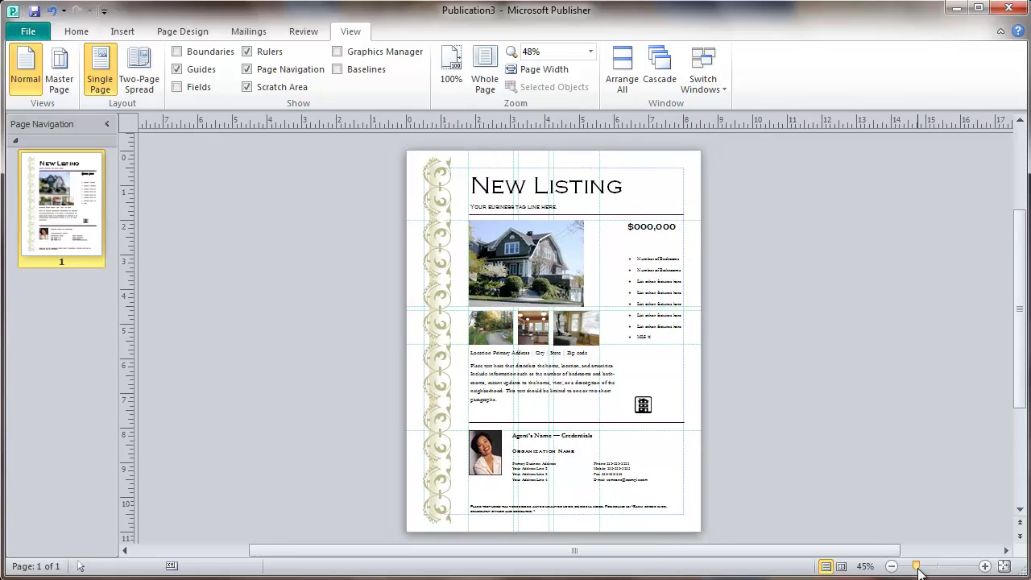